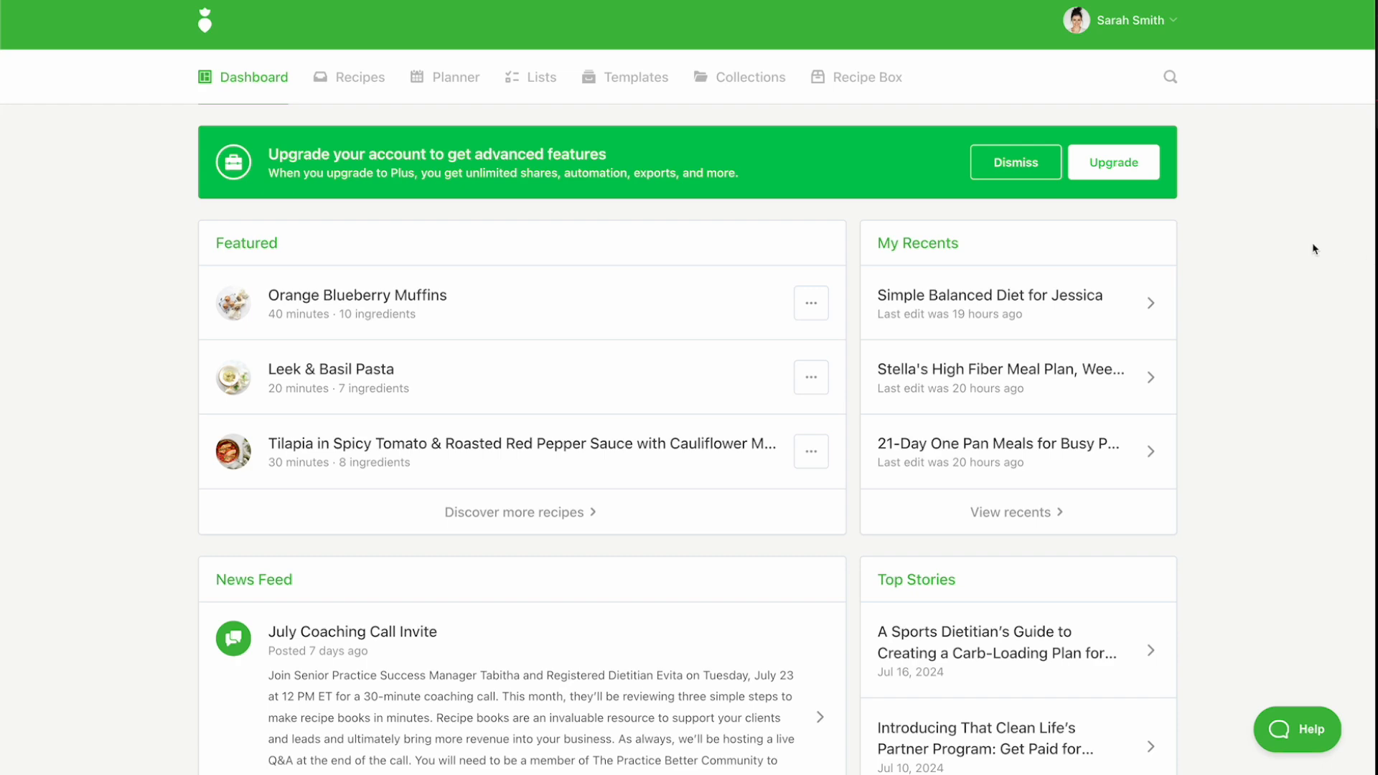
# Filter the recipe library by the tags sugarfree, beeffree, grainfree and breakfast
pyautogui.click(372, 81)
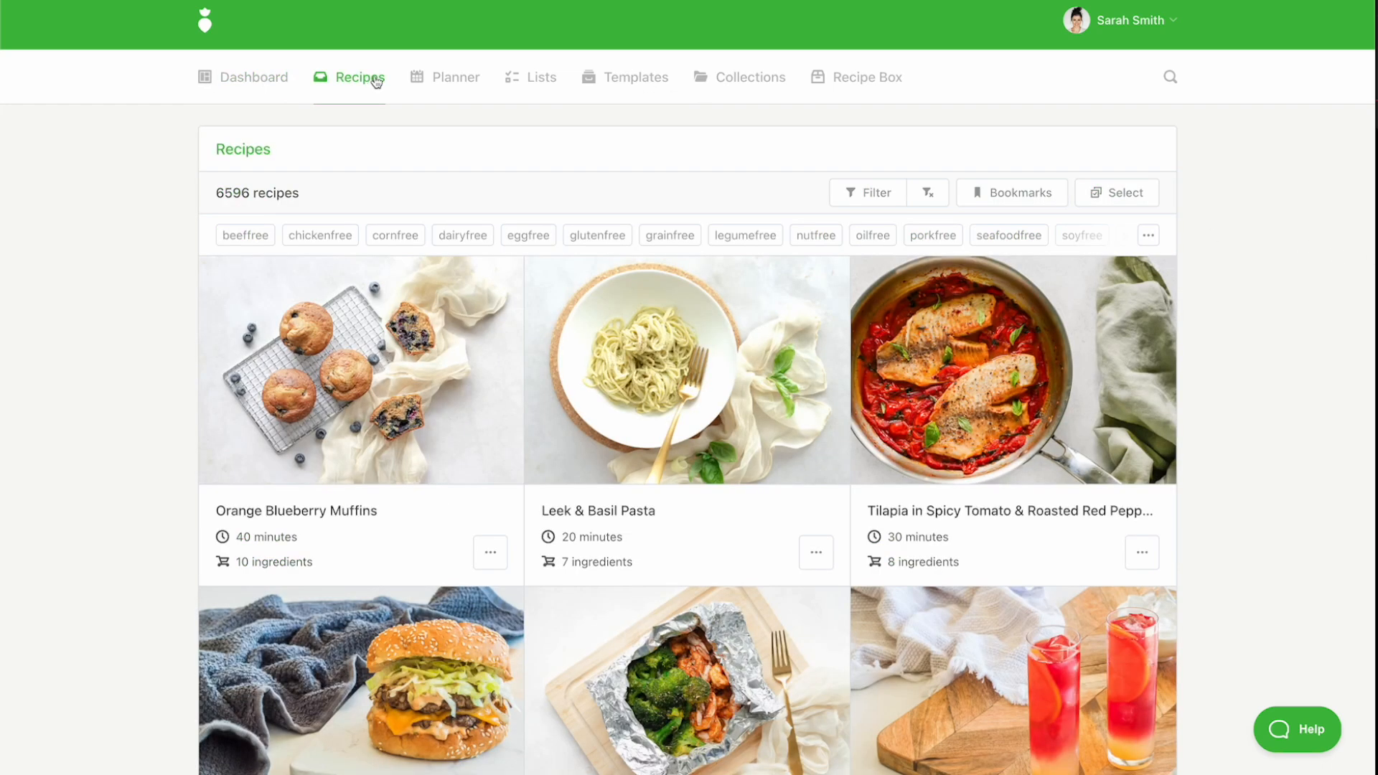
pyautogui.click(862, 206)
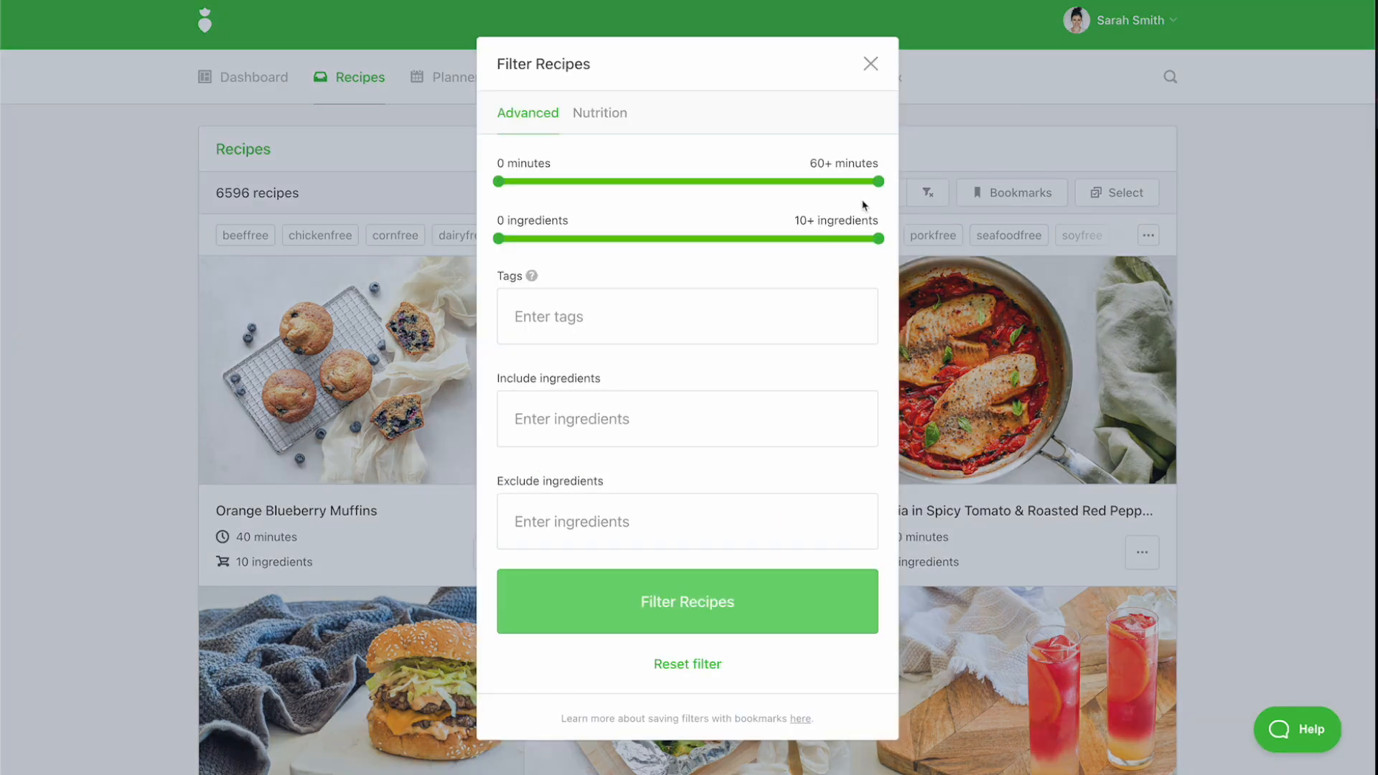
pyautogui.click(794, 308)
pyautogui.write('sug')
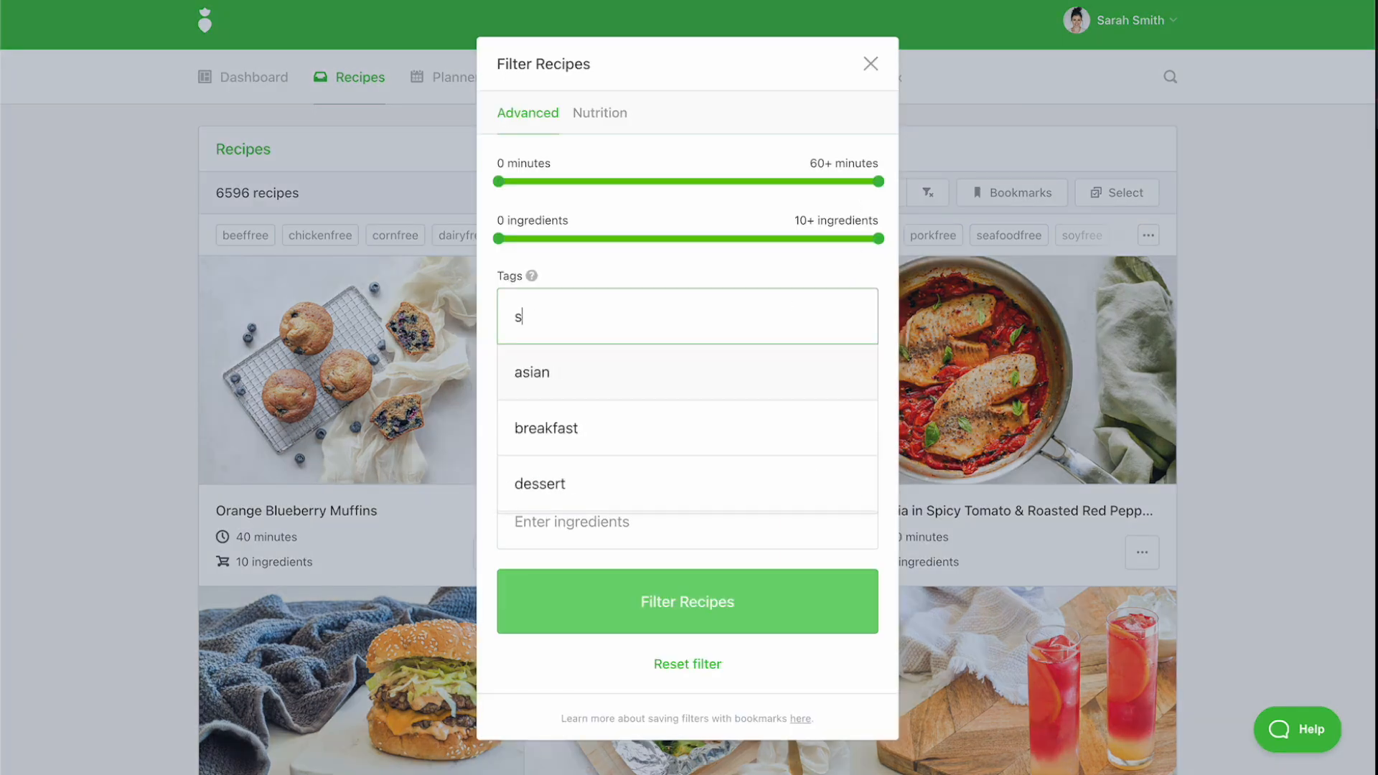
pyautogui.click(756, 363)
pyautogui.write('beef')
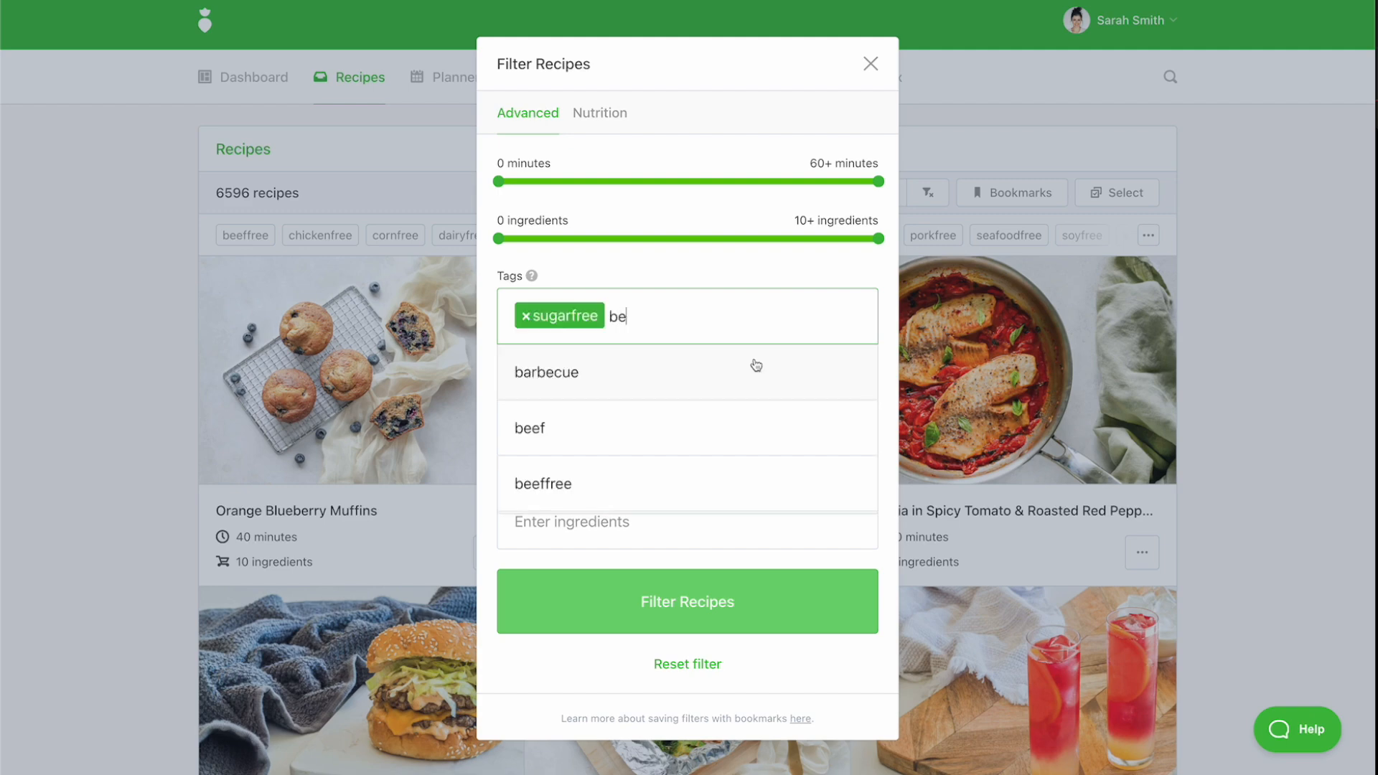
pyautogui.click(695, 420)
pyautogui.write('gra')
pyautogui.click(689, 407)
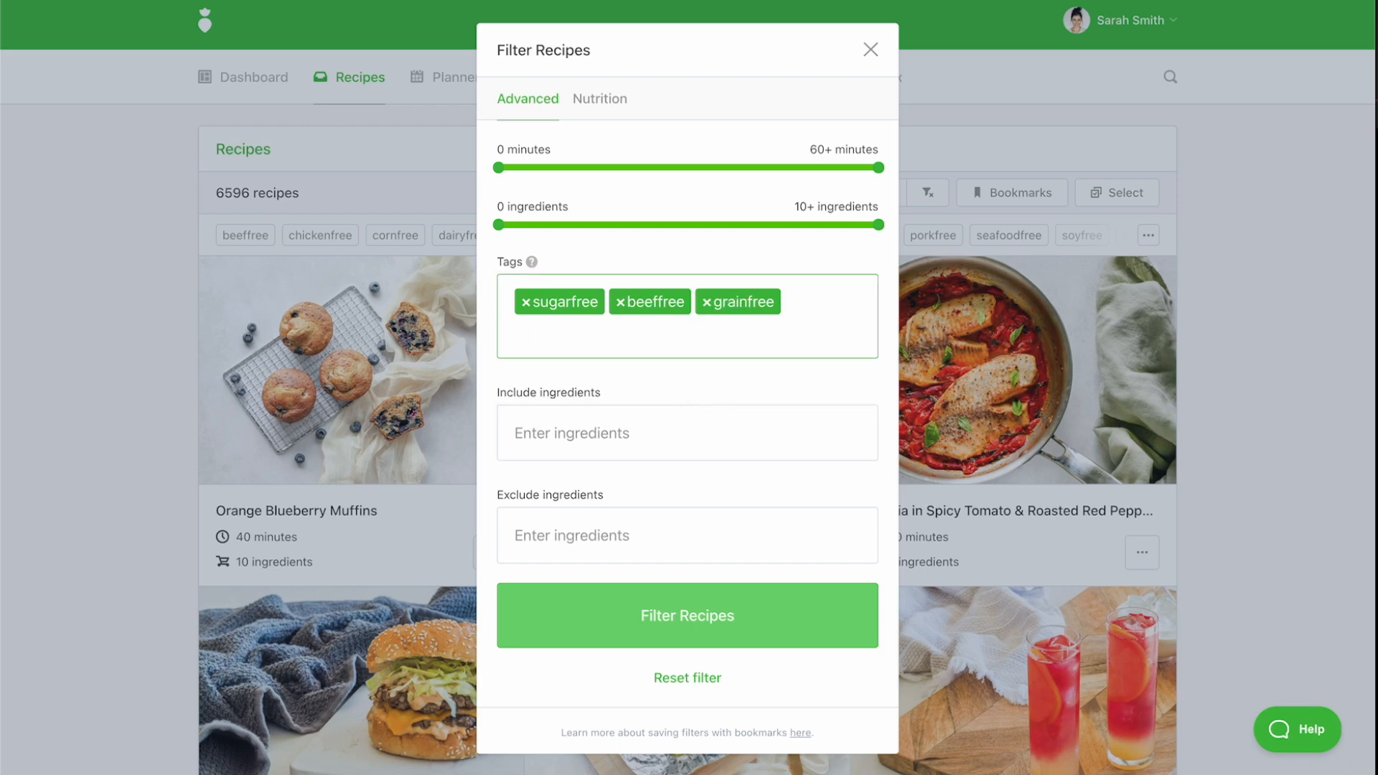
pyautogui.write('bre')
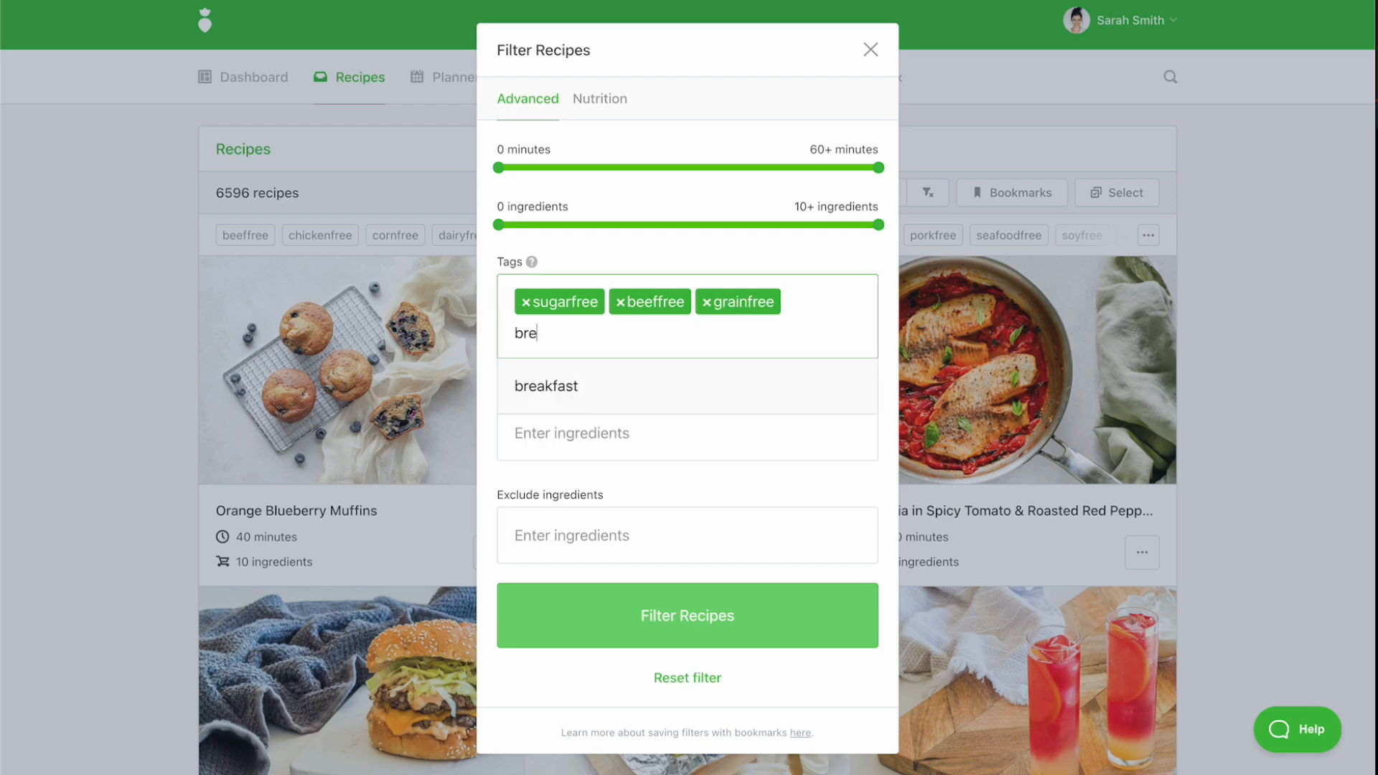
pyautogui.click(656, 387)
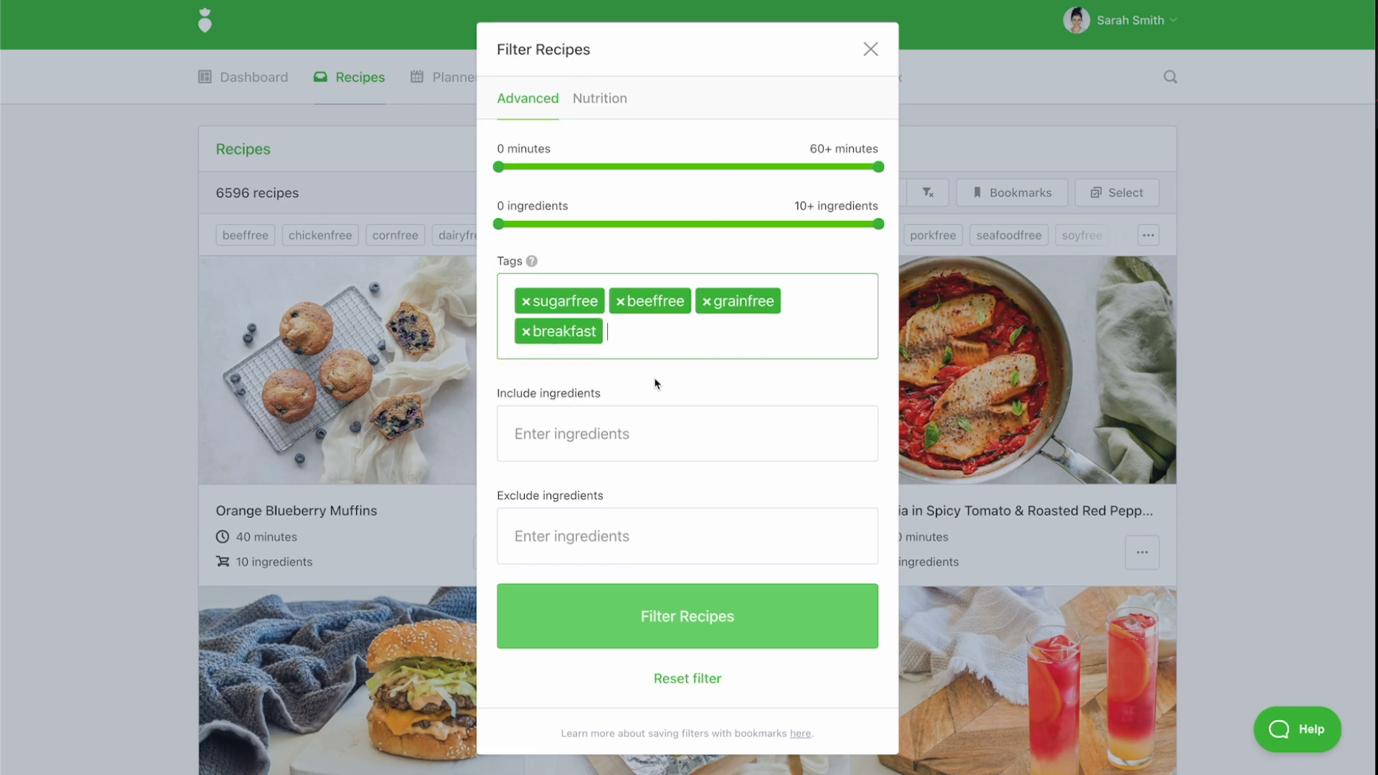
pyautogui.click(687, 615)
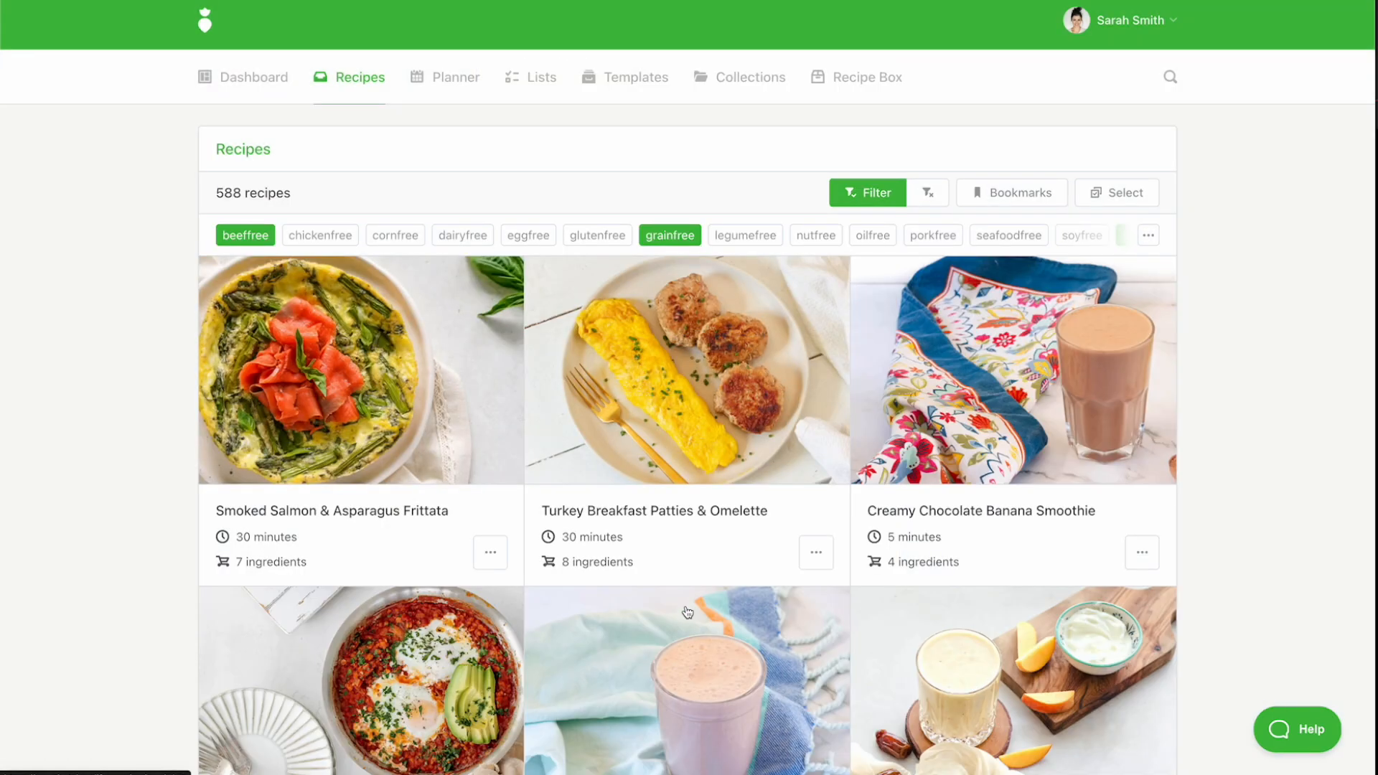
# Add Smoked Salmon & Asparagus Frittata to a new collection titled with the client's first name in possessive form plus "Meal Plans & Recipes"
pyautogui.click(495, 564)
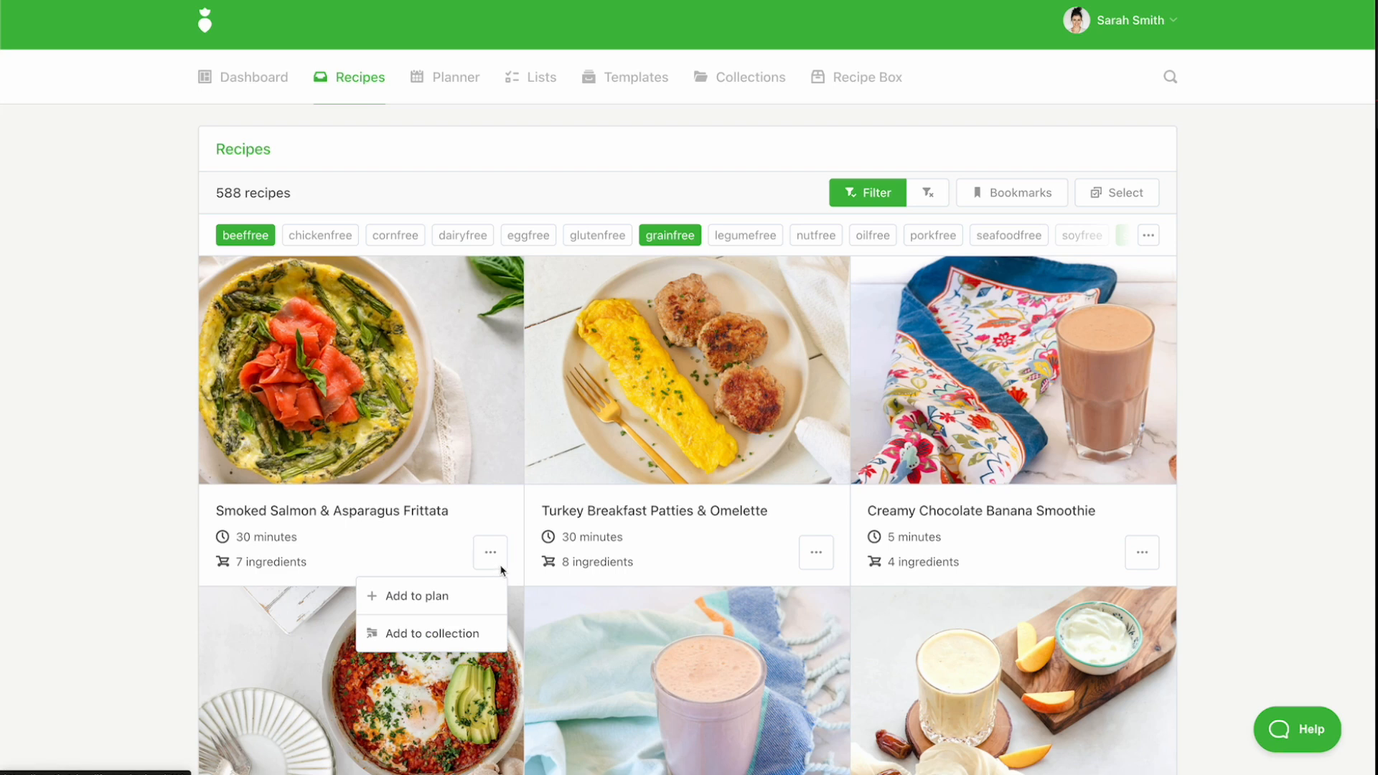
pyautogui.click(457, 640)
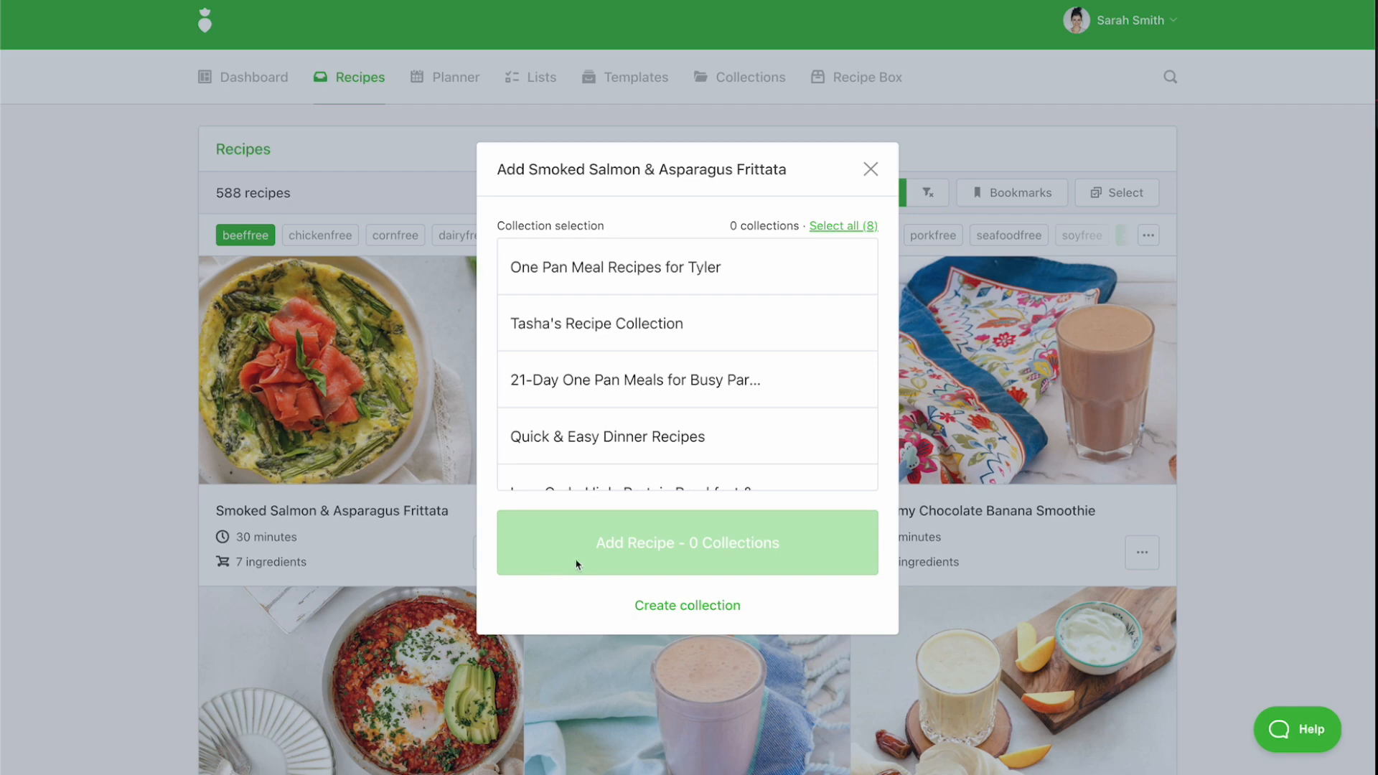
pyautogui.click(707, 607)
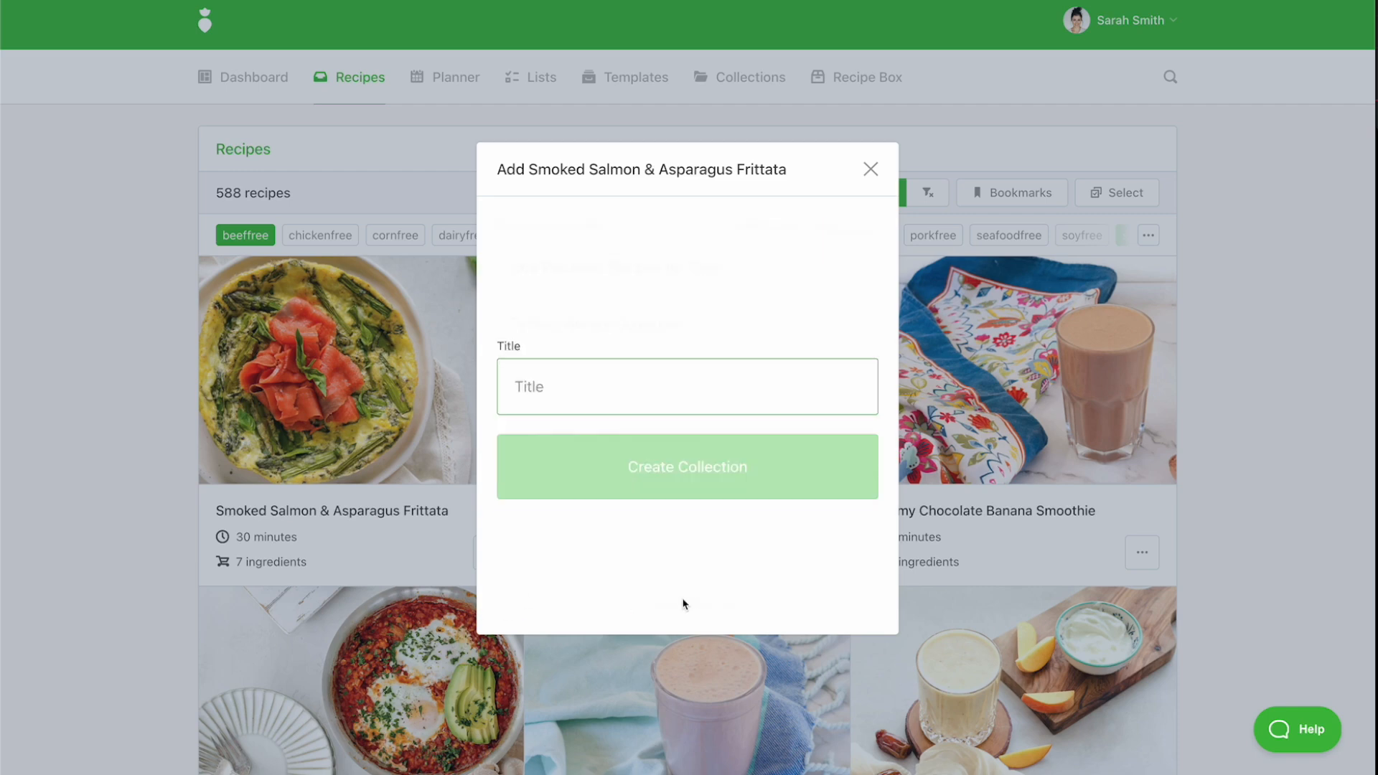
pyautogui.write('G')
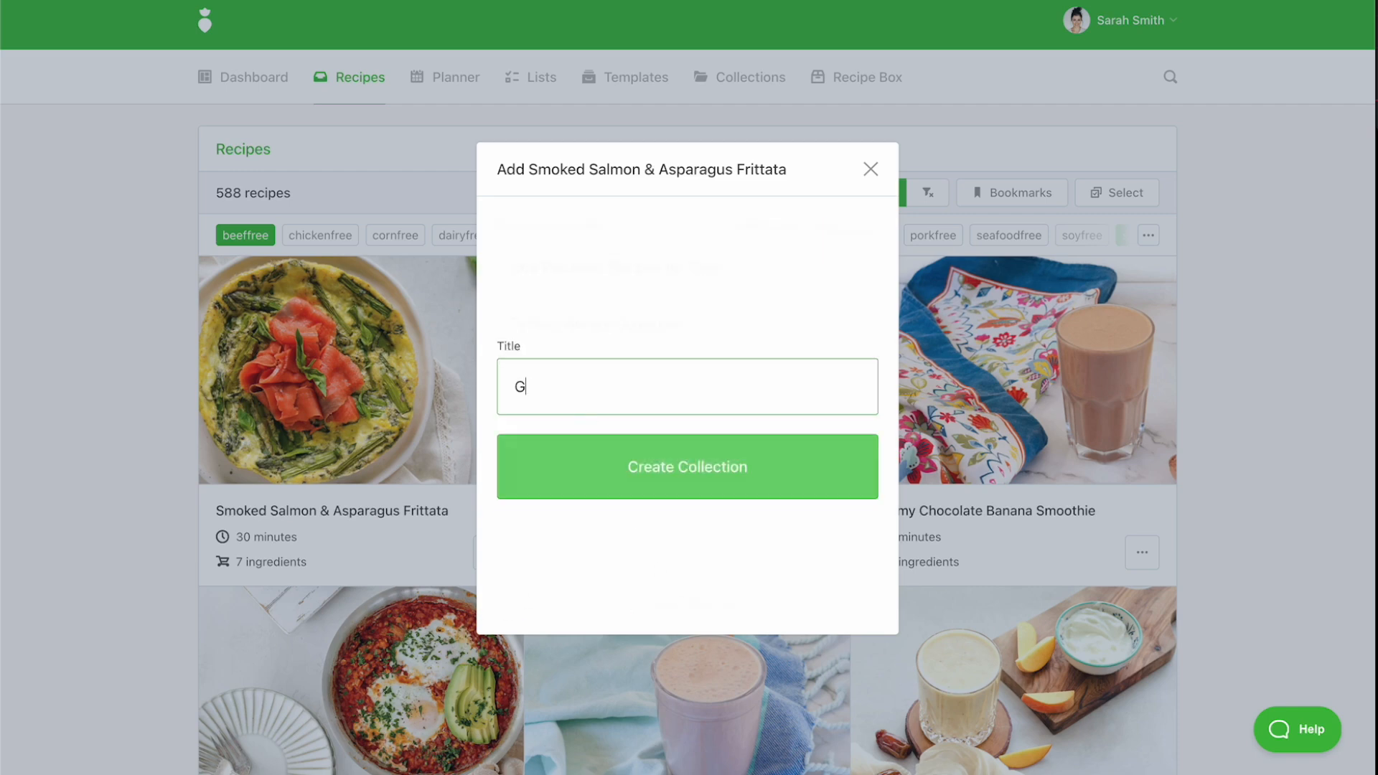
pyautogui.write("erald's Meal Plans & Recipes")
pyautogui.click(596, 460)
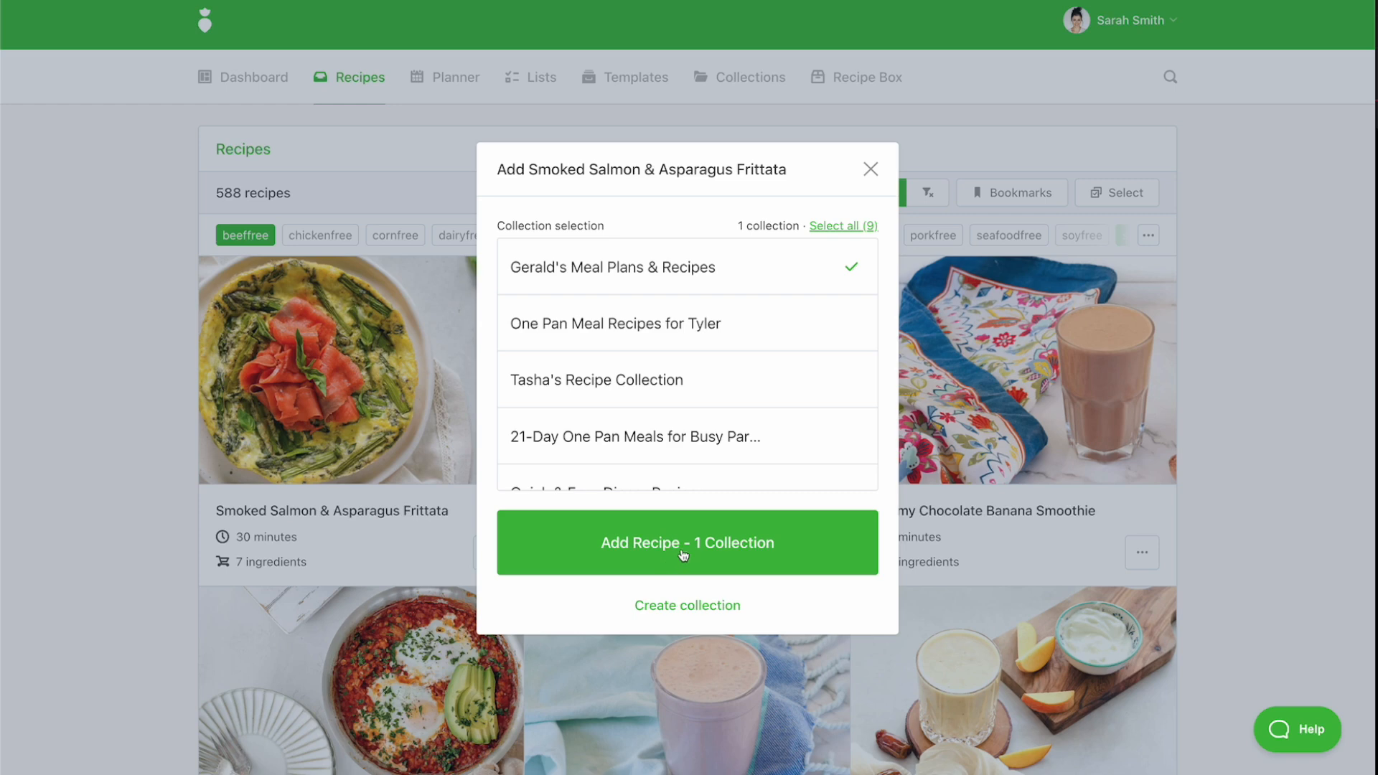
pyautogui.click(683, 553)
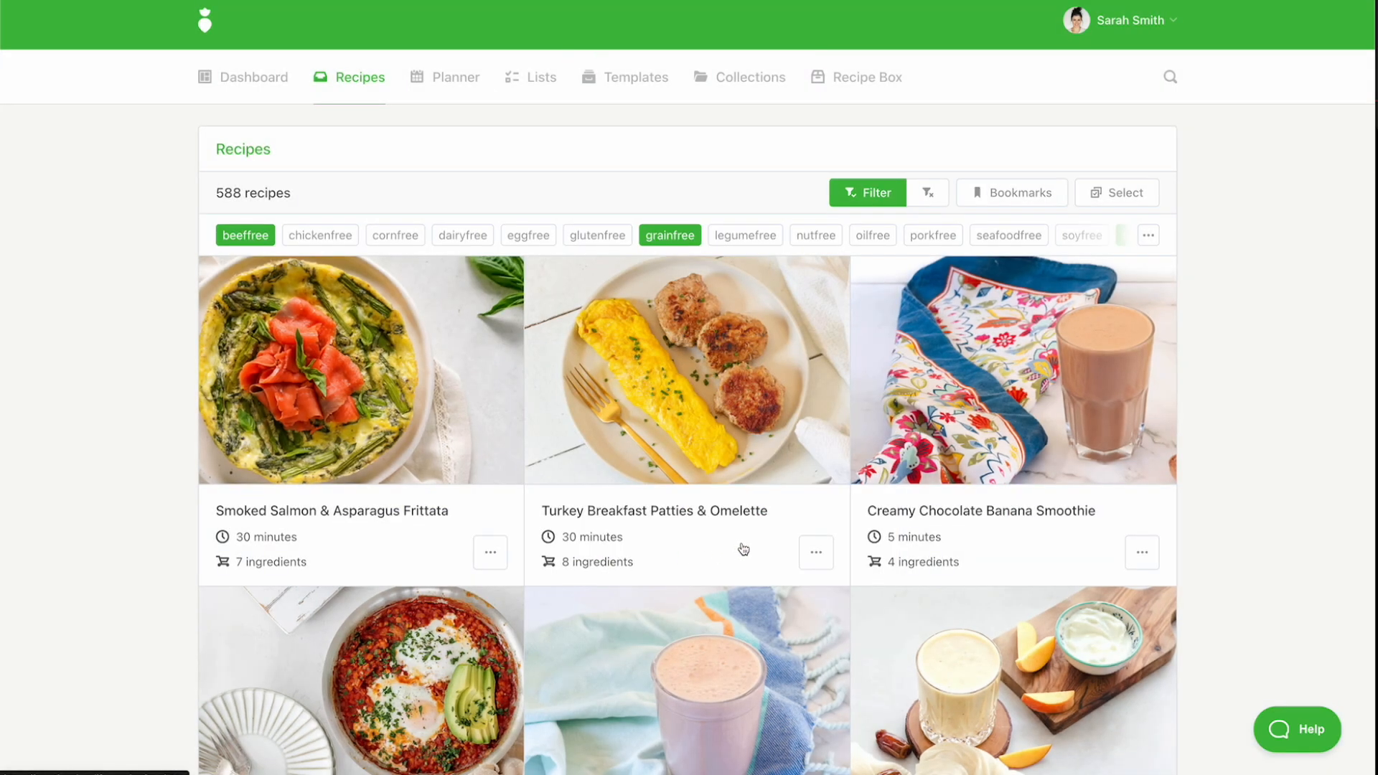
# Bulk-select the filtered recipes, including the additional ones that load further down the list
pyautogui.click(1124, 197)
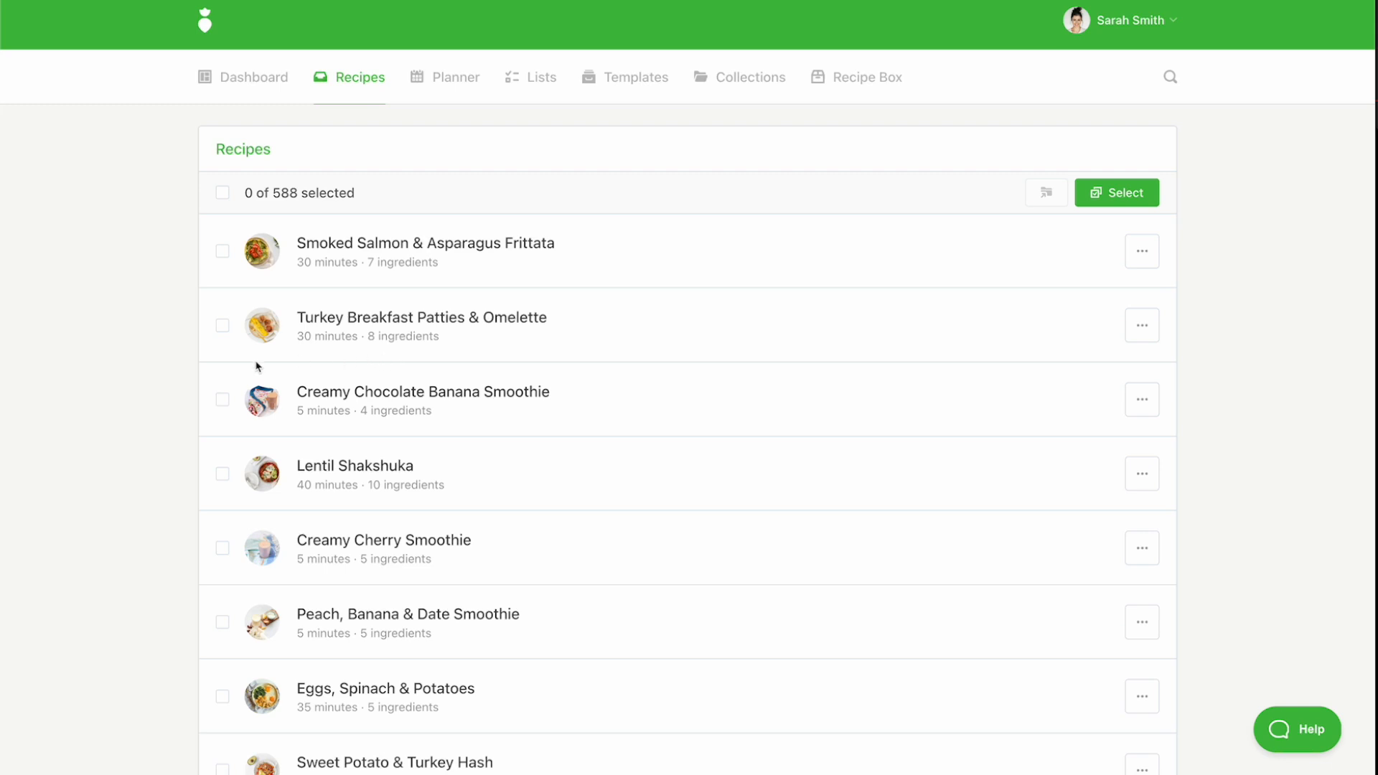
pyautogui.click(222, 325)
pyautogui.click(222, 399)
pyautogui.click(221, 474)
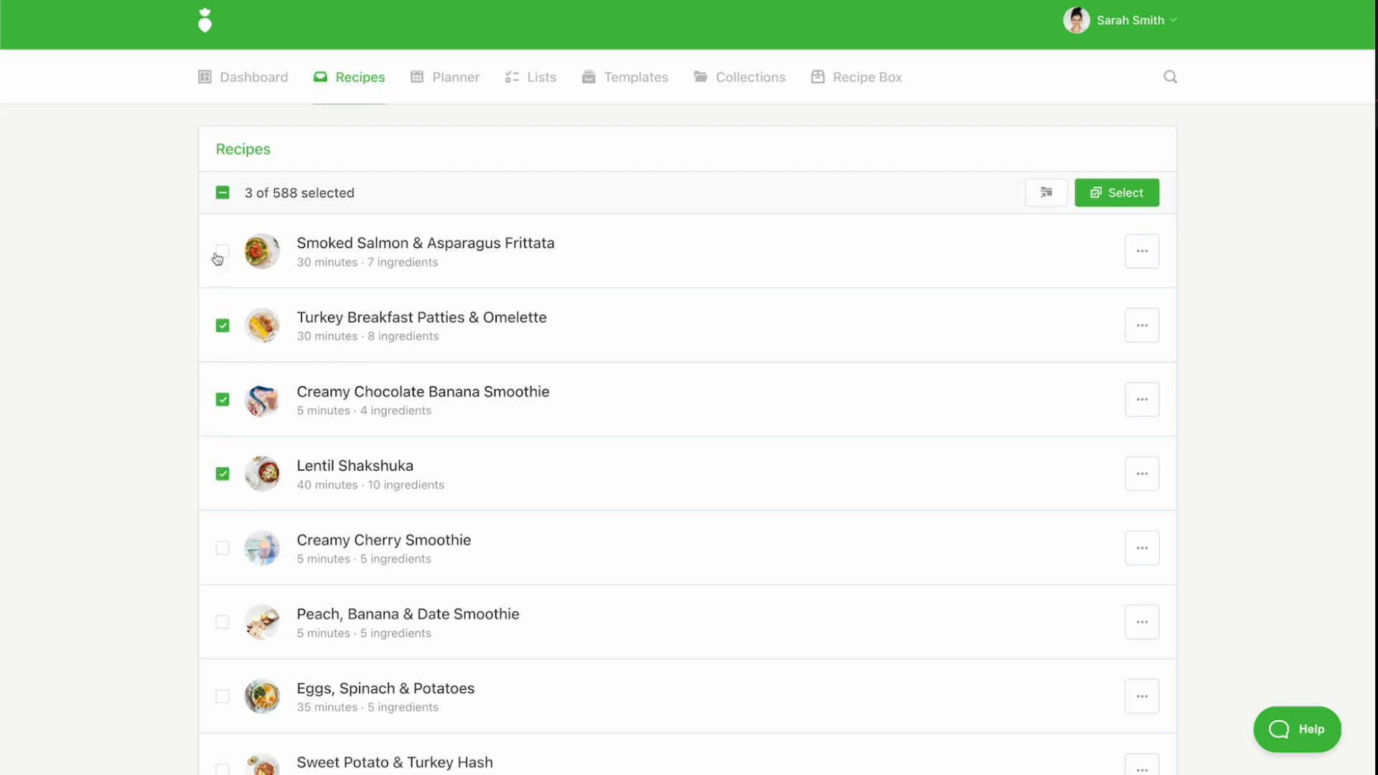
pyautogui.click(222, 194)
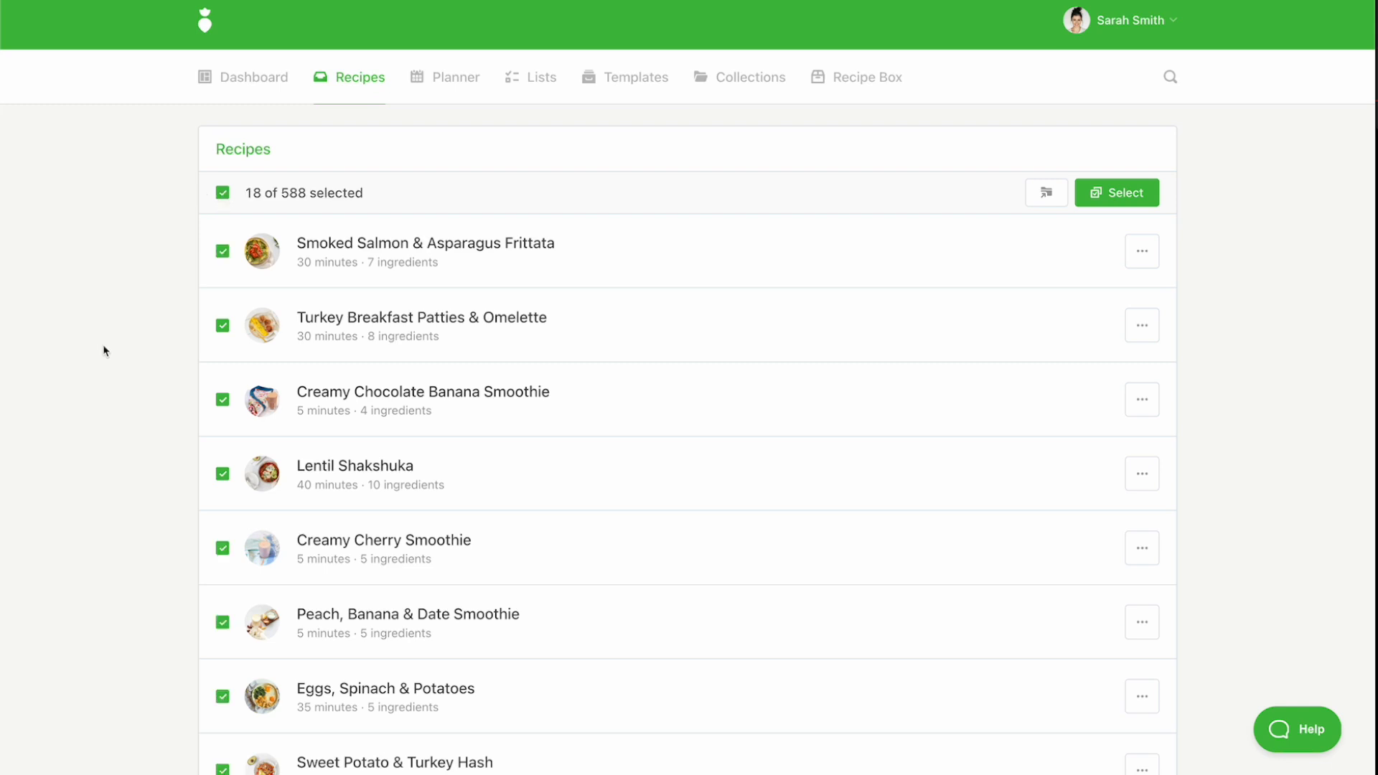
pyautogui.scroll(-11, 122, 370)
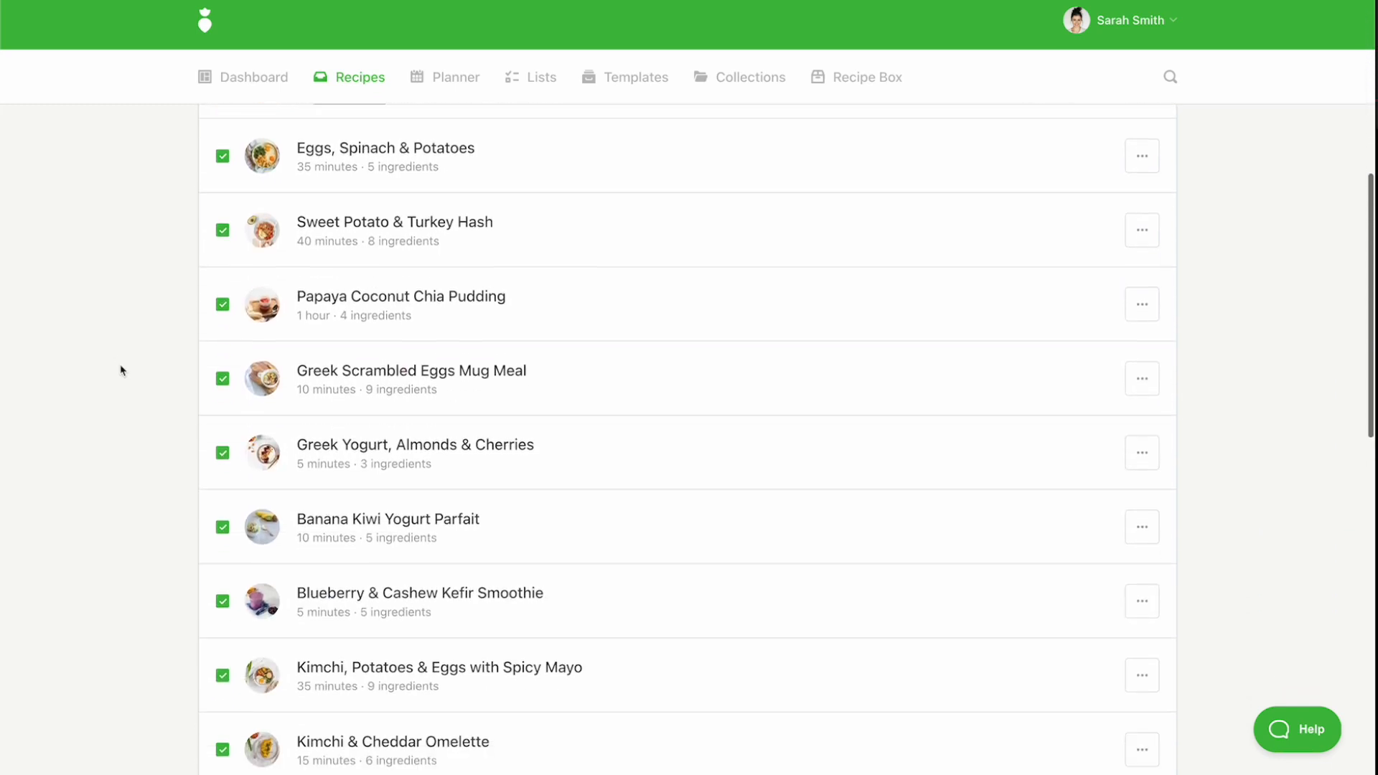
pyautogui.scroll(-13, 122, 371)
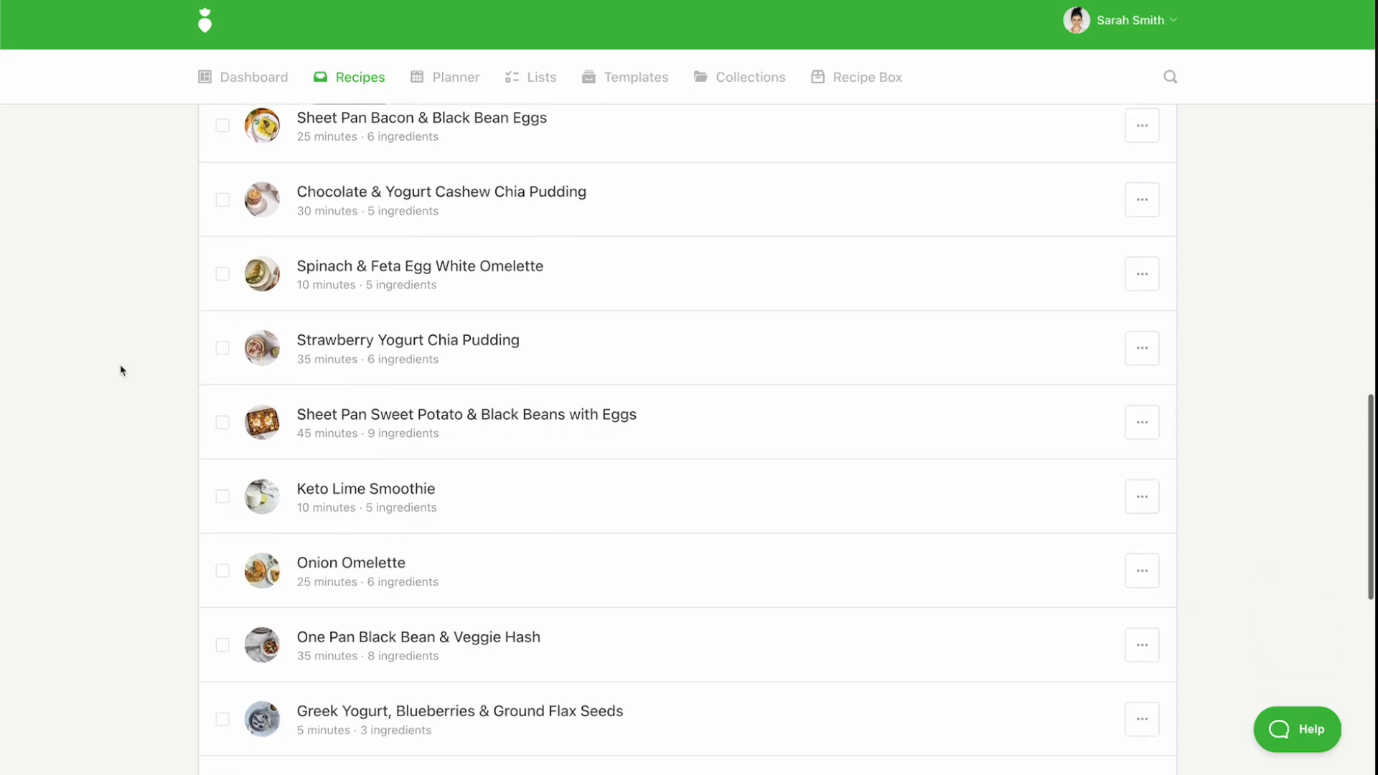
pyautogui.scroll(20, 123, 370)
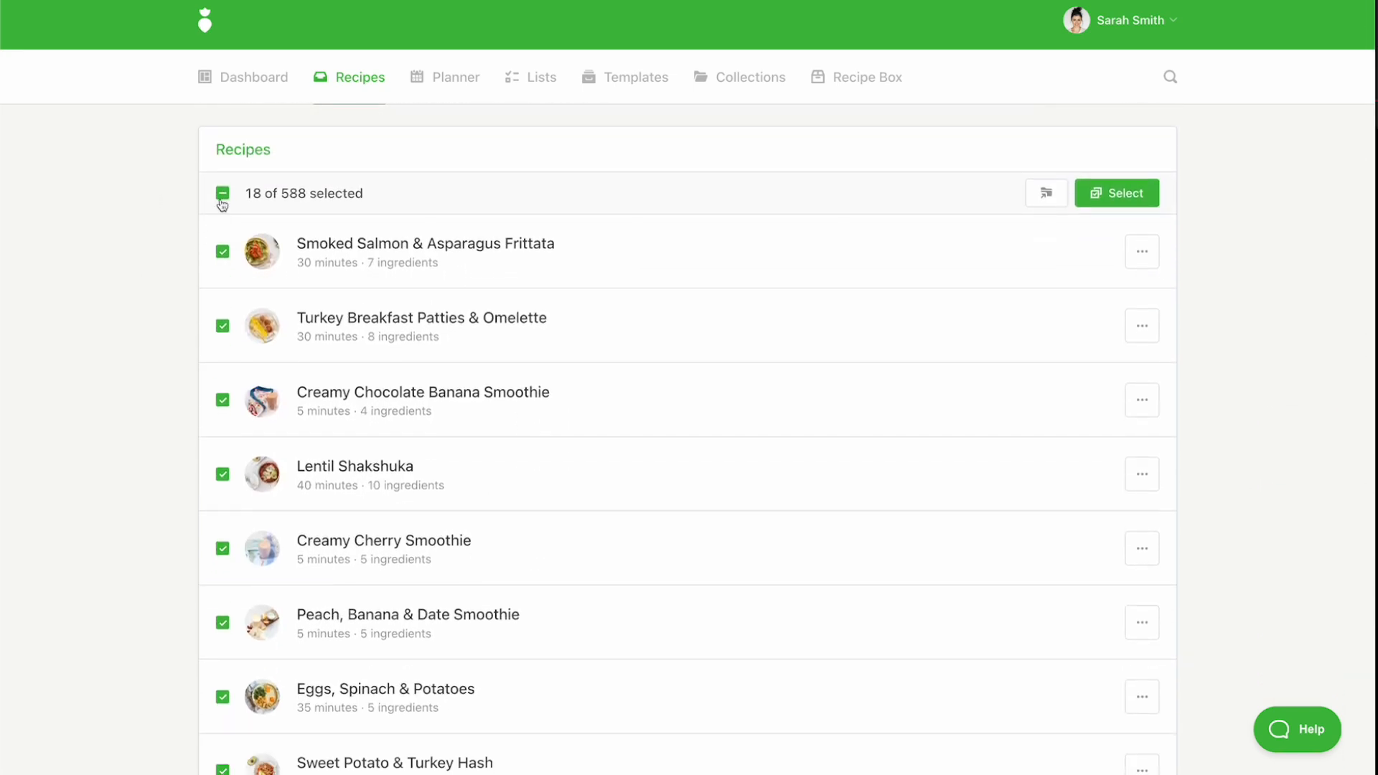
pyautogui.click(222, 200)
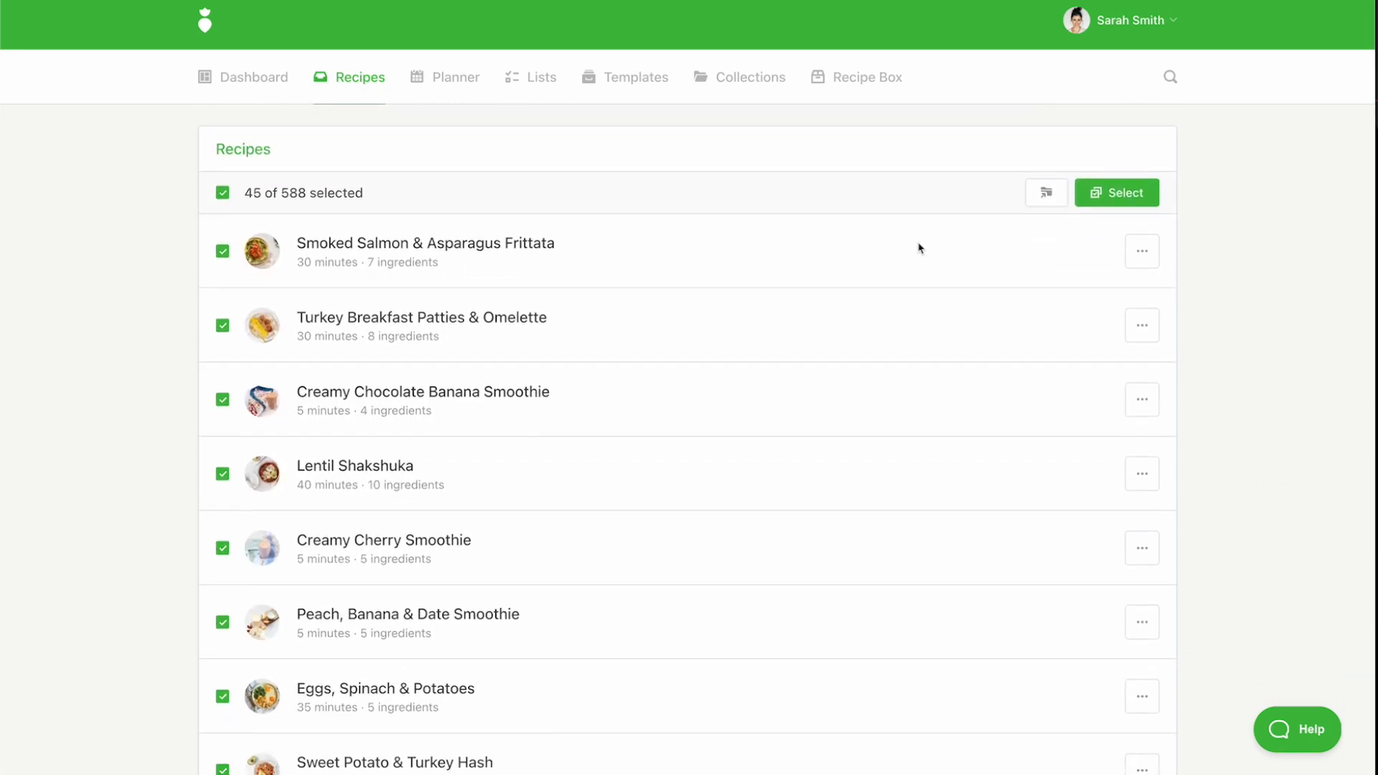
# Add all the selected recipes to the client's "Meal Plans & Recipes" collection
pyautogui.click(1048, 199)
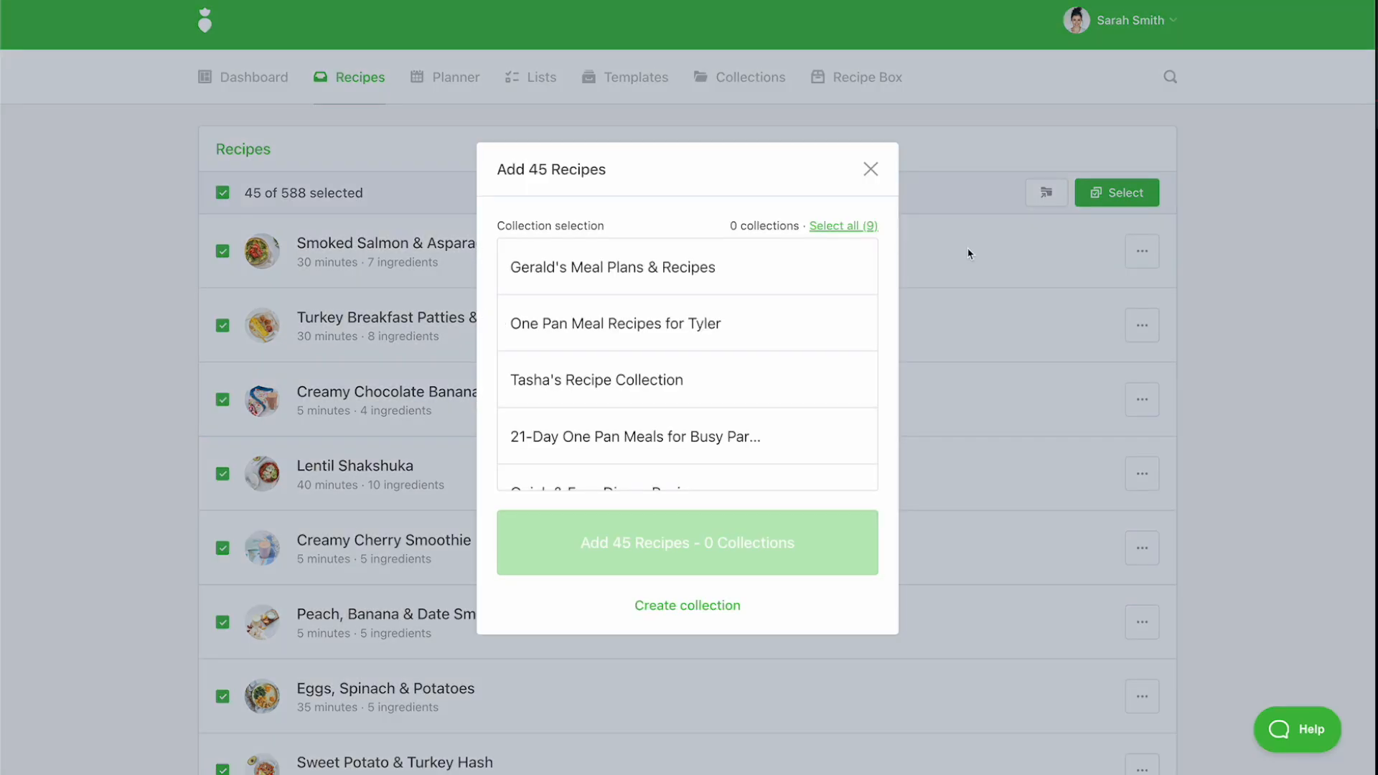
pyautogui.click(612, 269)
pyautogui.click(675, 543)
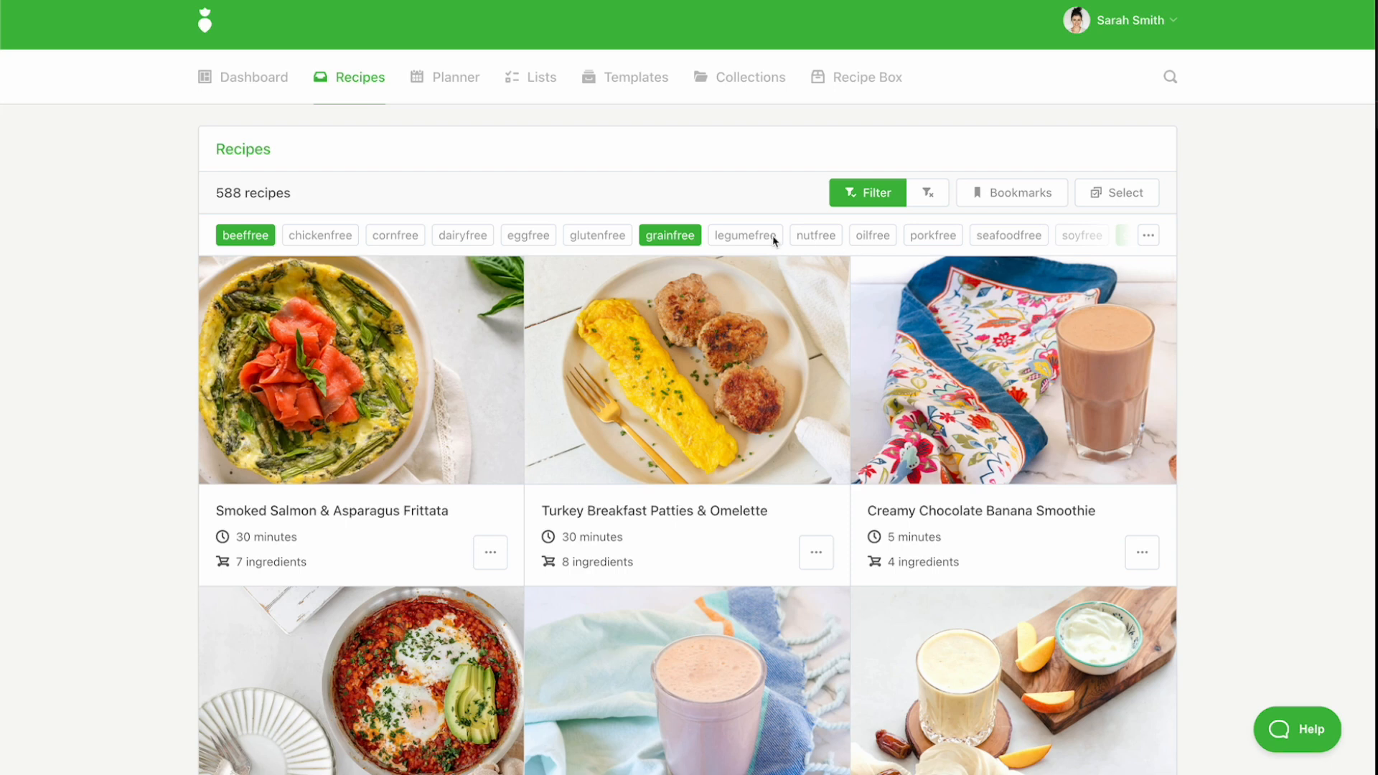
# Start a new meal plan and title it with the client's first name in possessive form plus "Blank Planner"
pyautogui.click(463, 89)
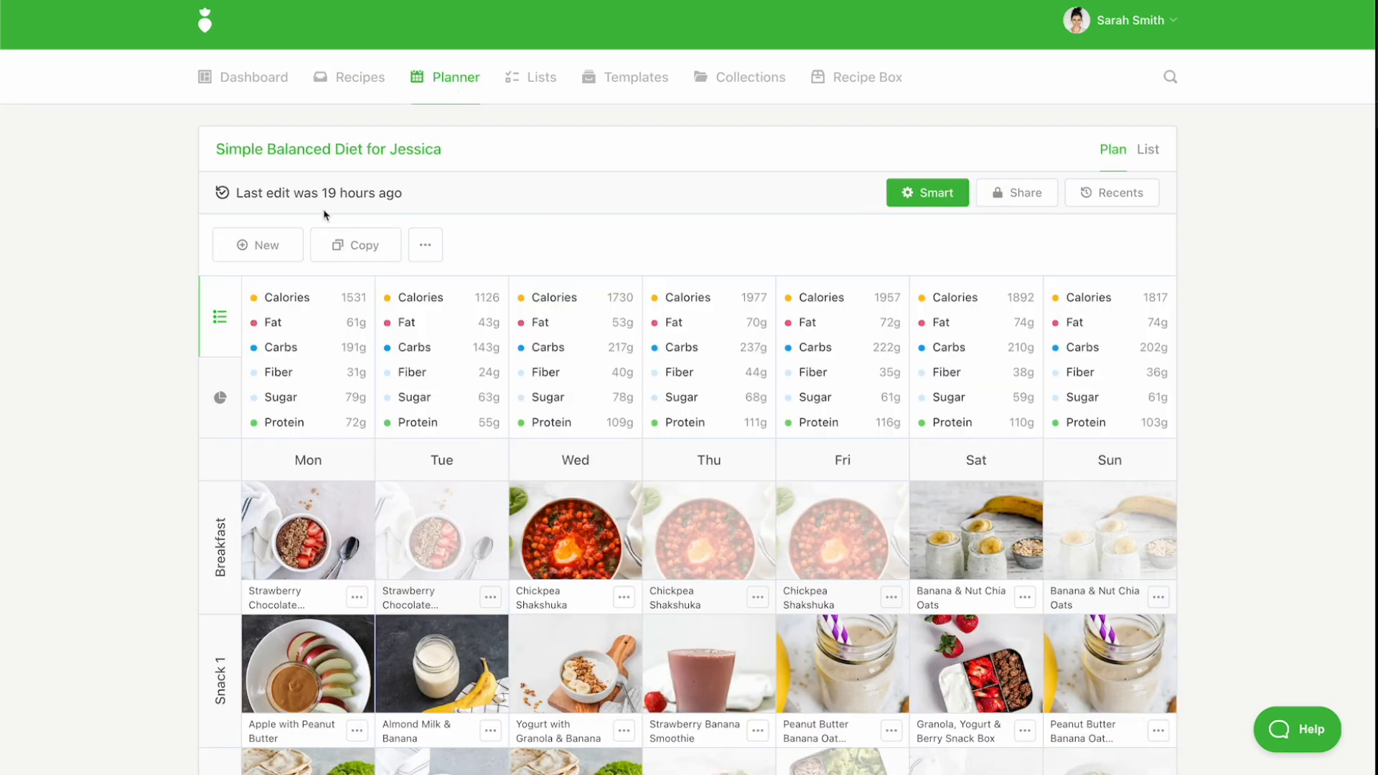
pyautogui.click(260, 244)
pyautogui.click(628, 353)
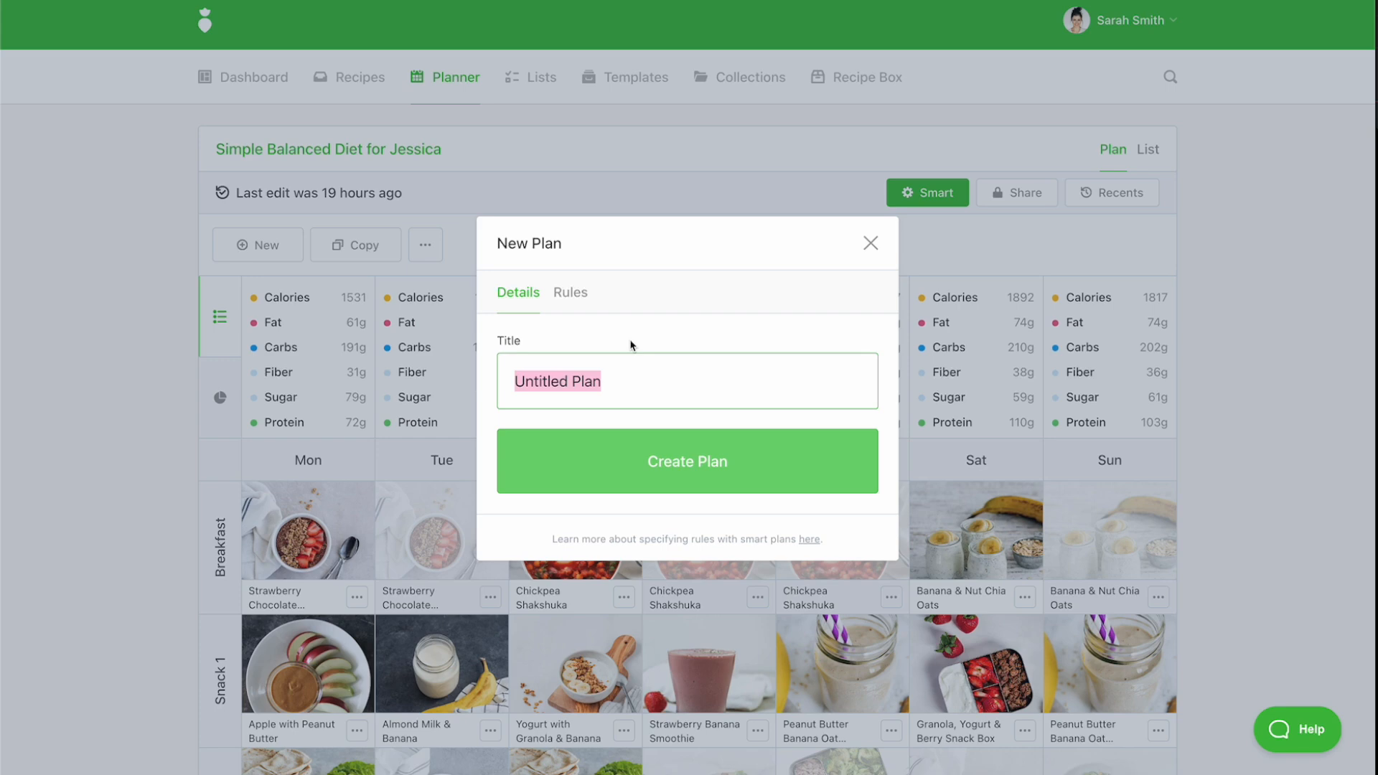
pyautogui.write("Gerald's Me")
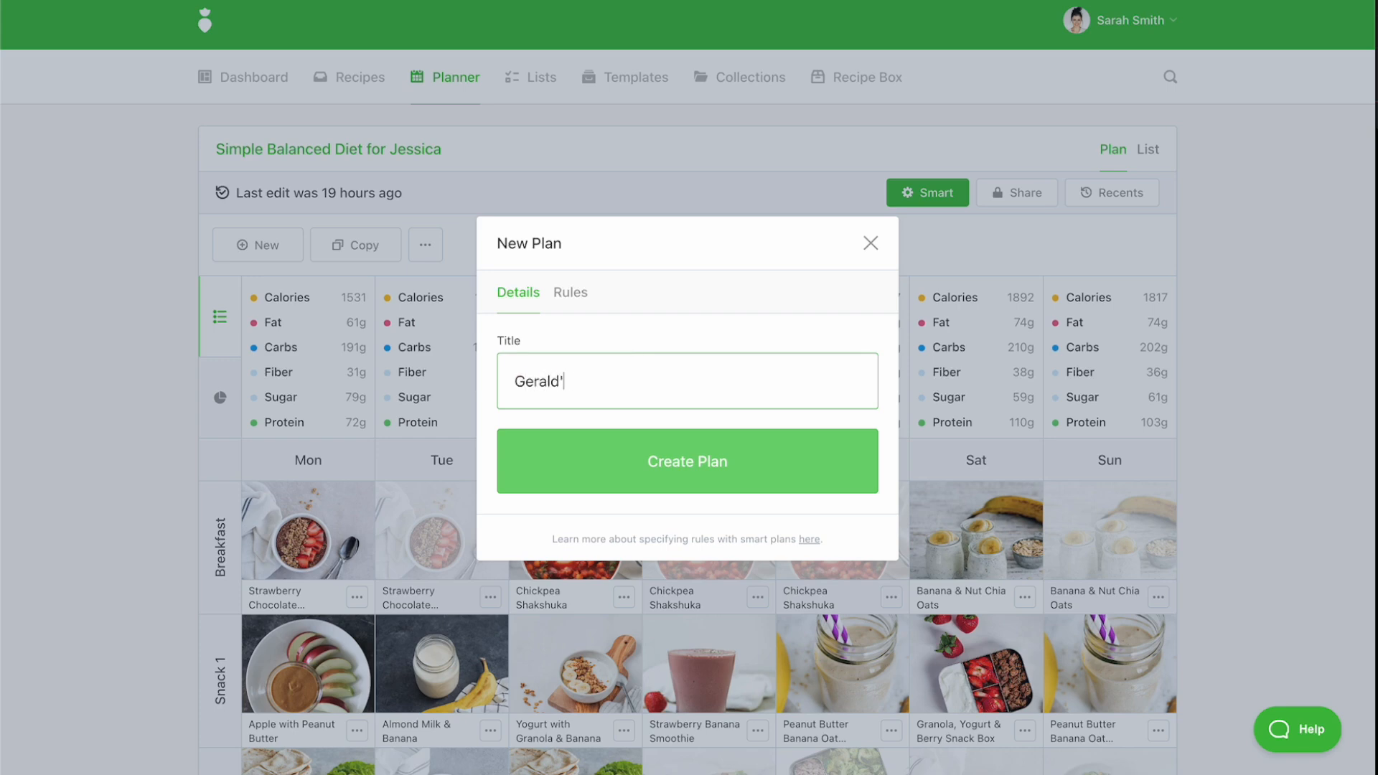
pyautogui.press('BackSpace')
pyautogui.press('BackSpace')
pyautogui.write('Blank Planner')
pyautogui.hotkey('ctrl', 'a')
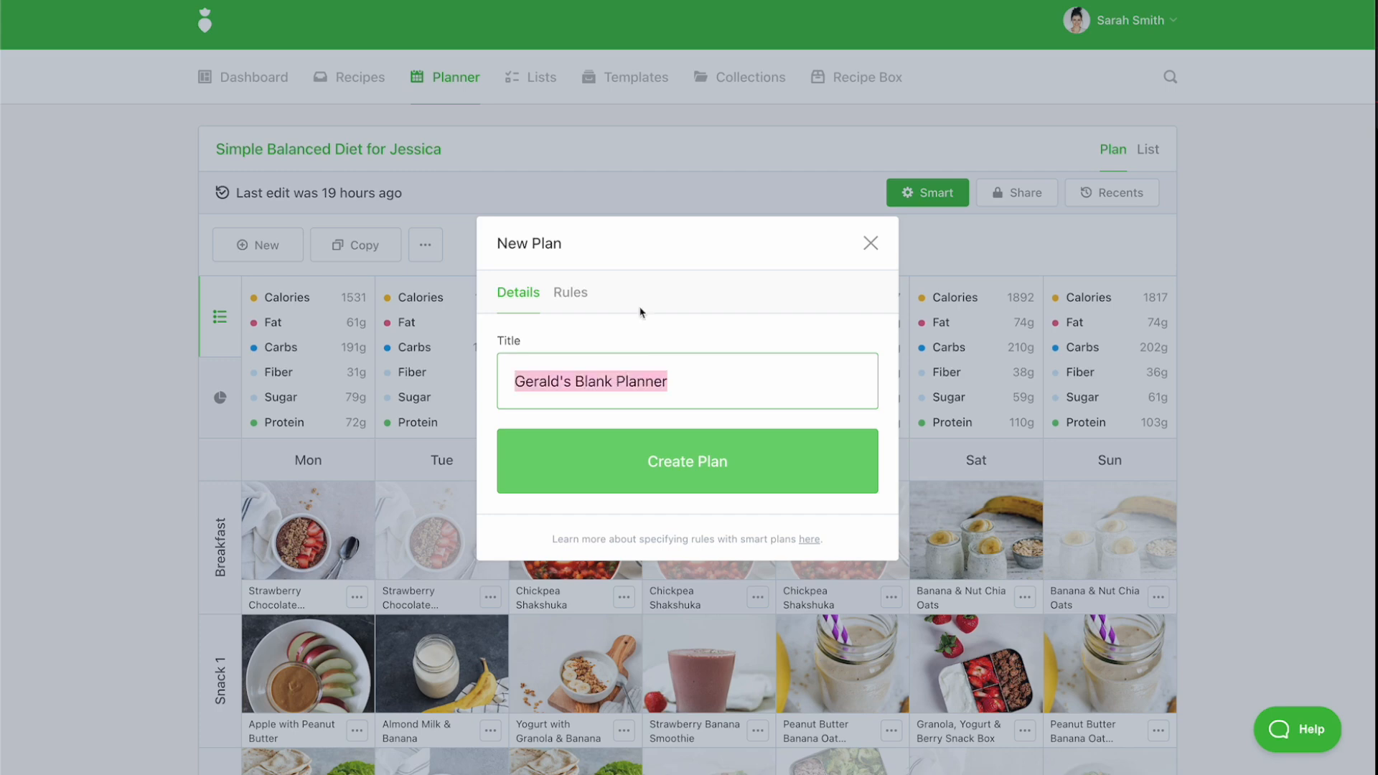
# Set the new plan's rules to the tags sugarfree, beeffree and grainfree, and create the plan
pyautogui.click(580, 300)
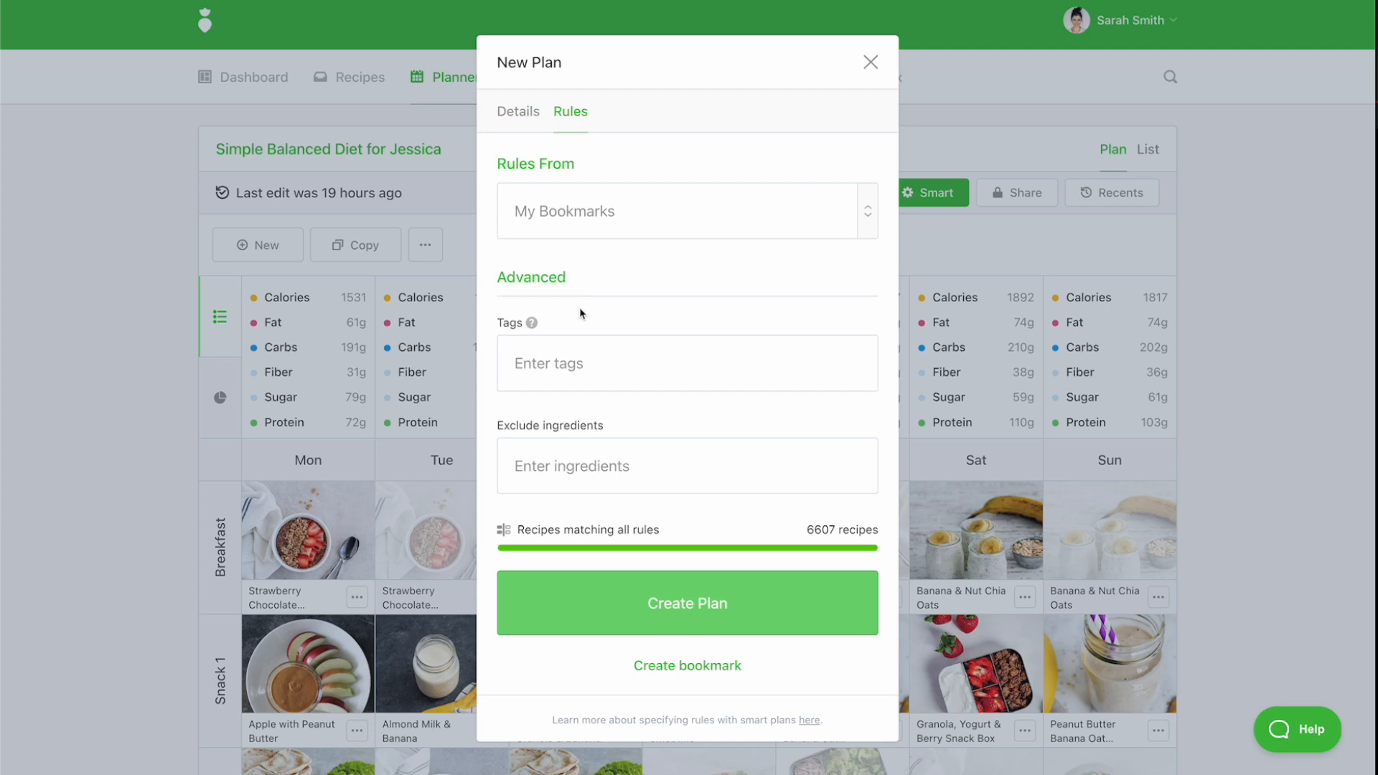
pyautogui.click(580, 344)
pyautogui.write('sug')
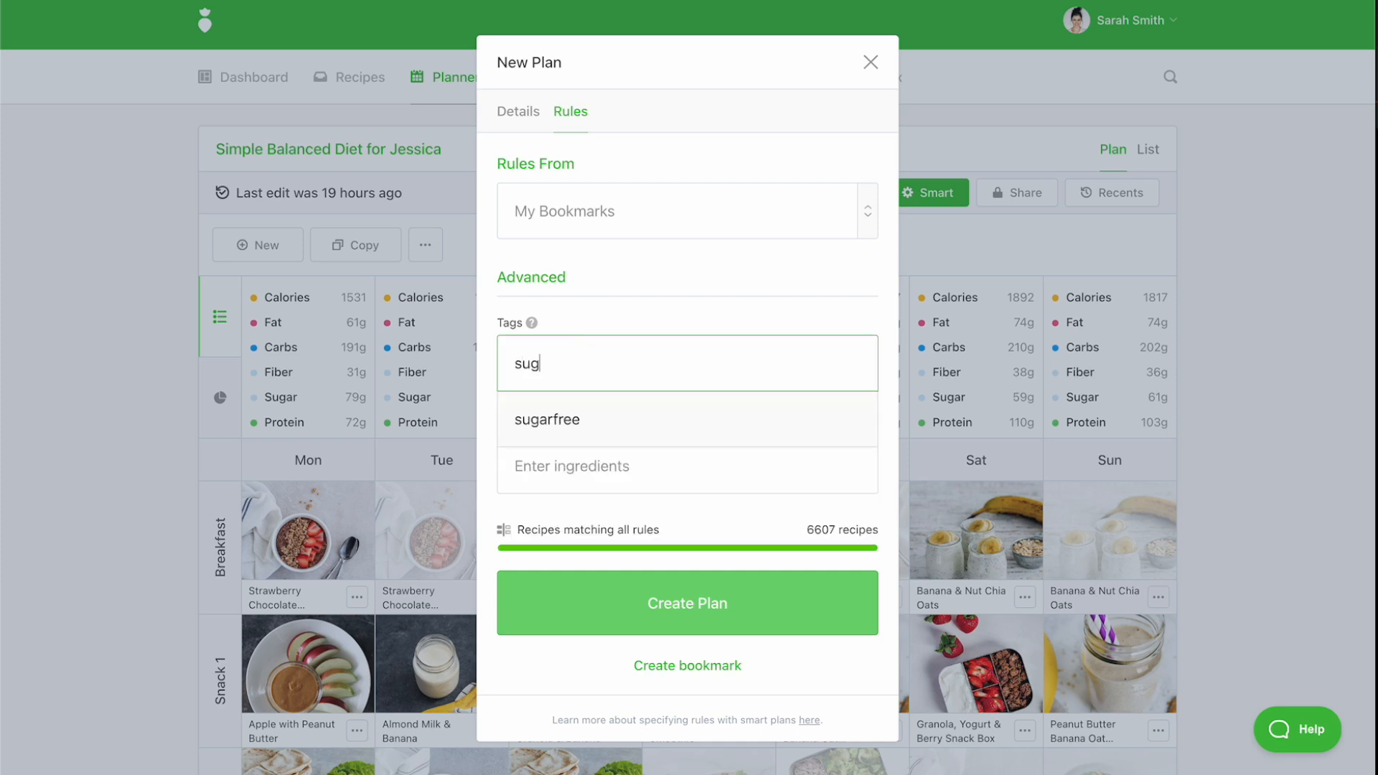
pyautogui.click(572, 414)
pyautogui.write('bee')
pyautogui.click(570, 471)
pyautogui.write('gr')
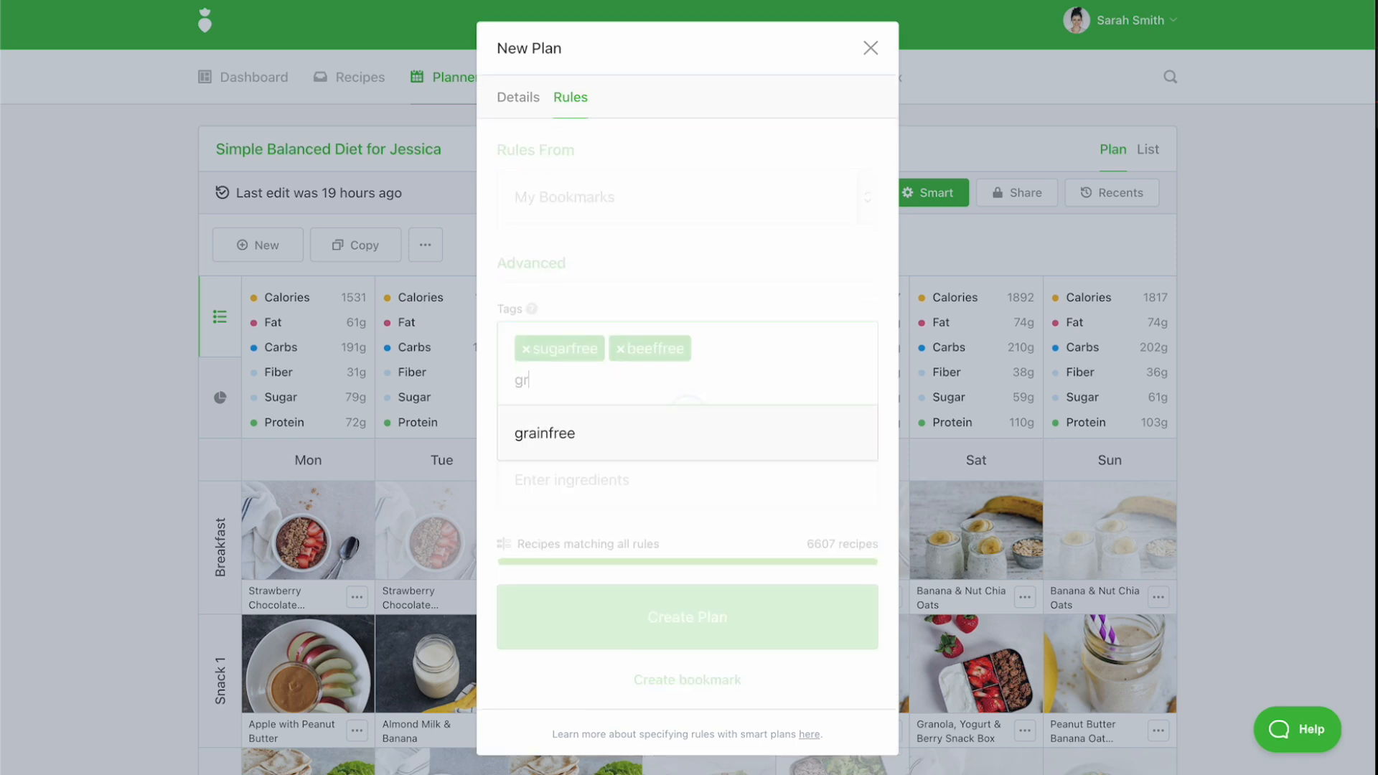
pyautogui.click(557, 446)
pyautogui.click(652, 602)
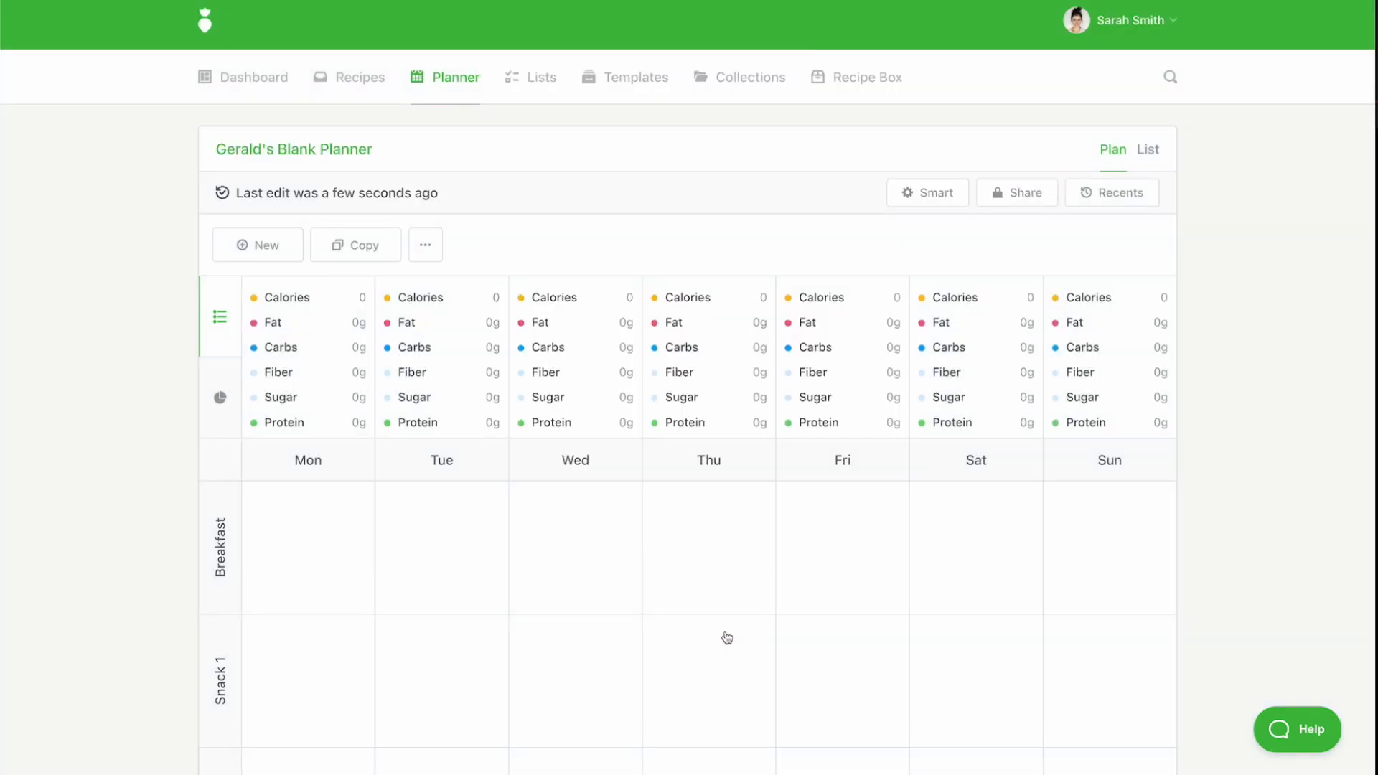
# Add the client's blank planner to the client's "Meal Plans & Recipes" collection
pyautogui.click(428, 247)
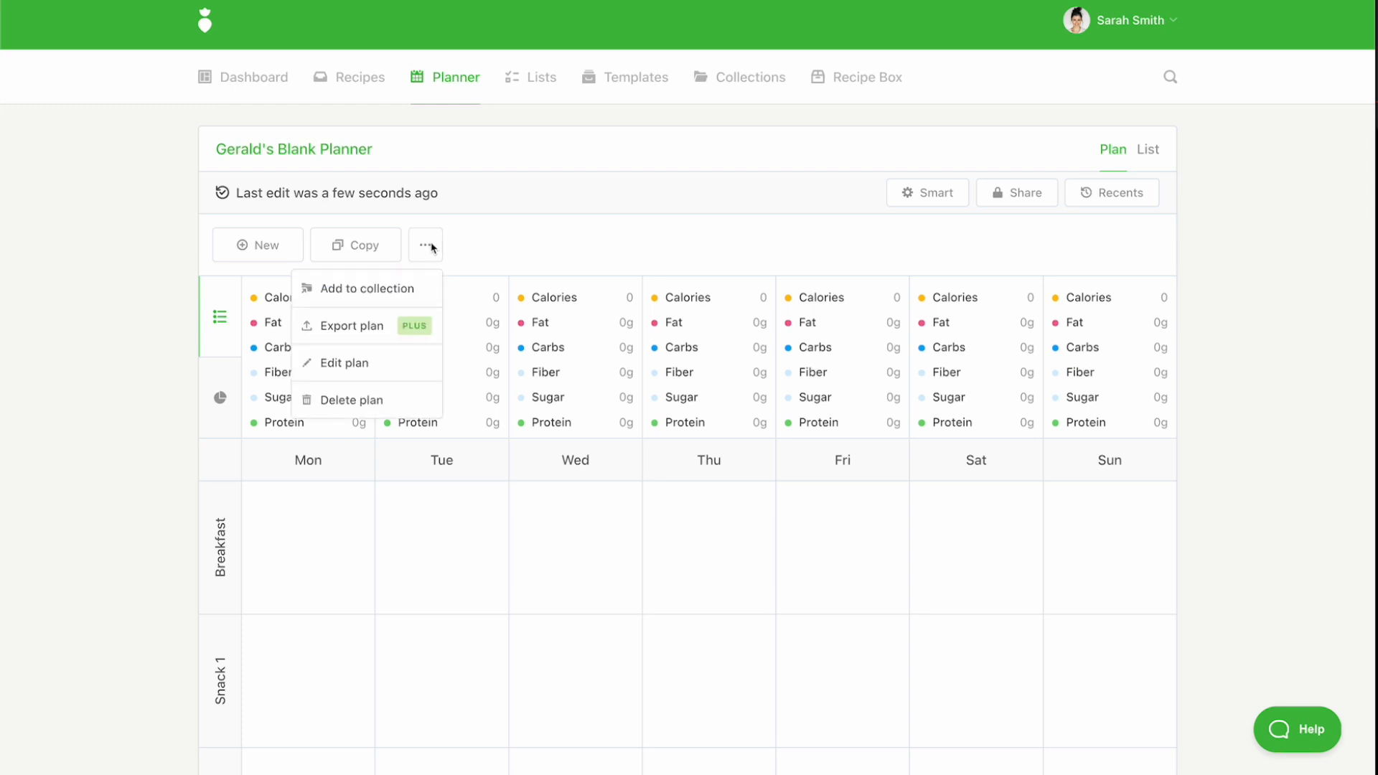
pyautogui.click(374, 296)
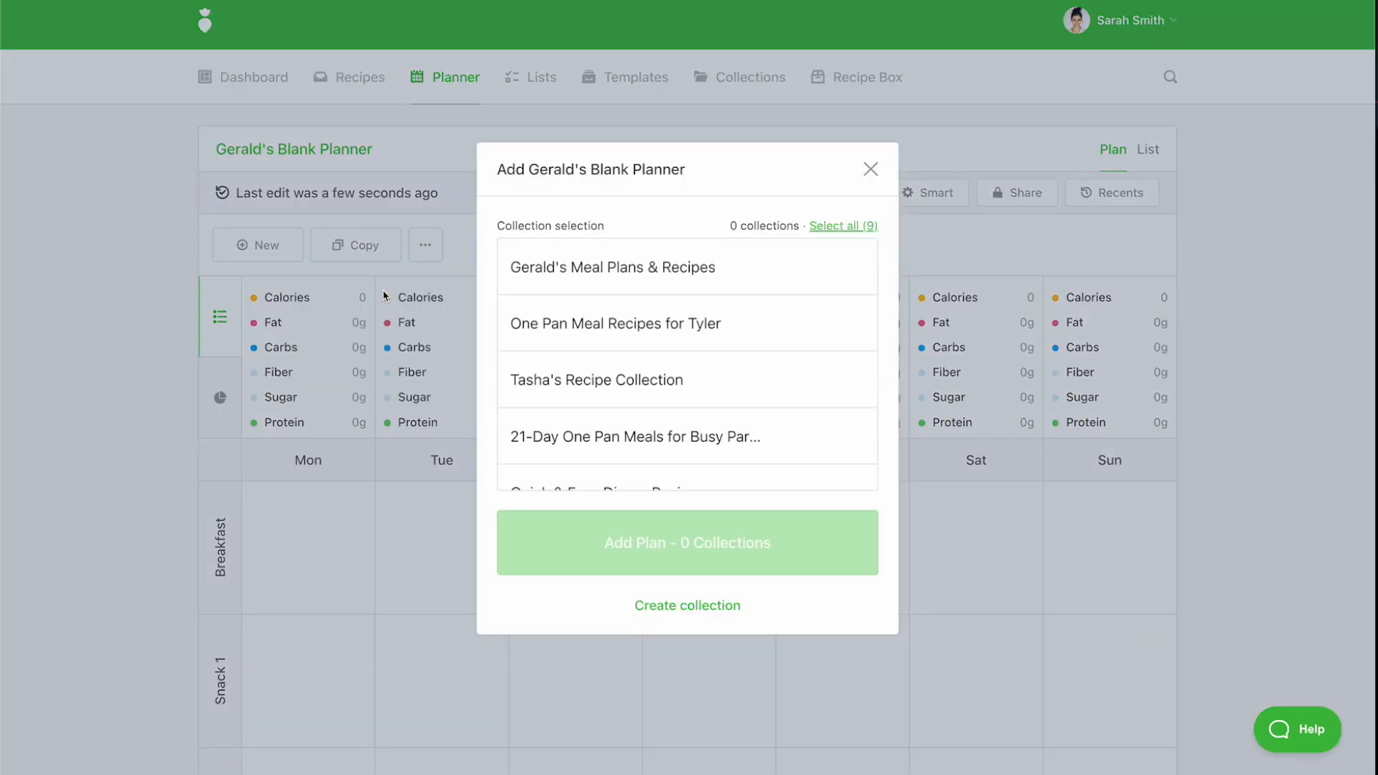
pyautogui.click(633, 294)
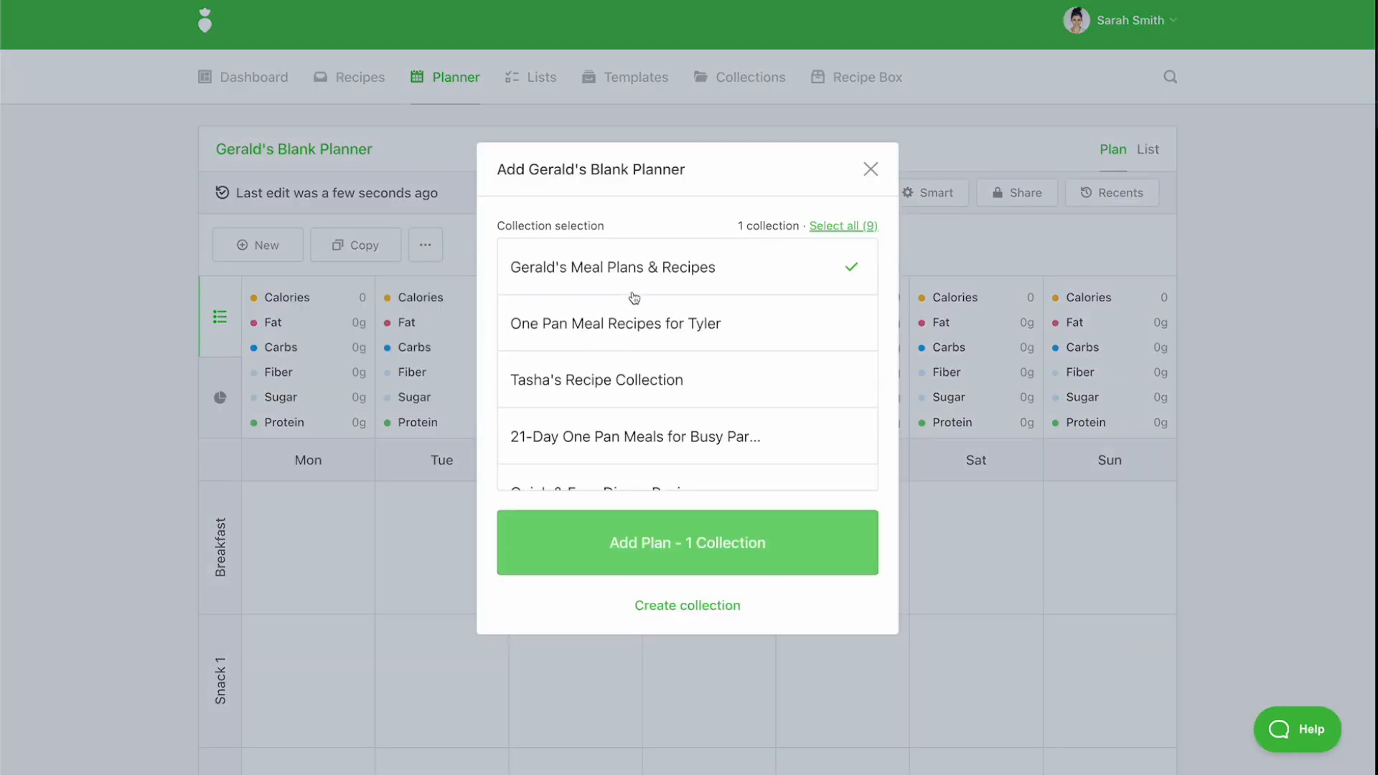
pyautogui.click(717, 552)
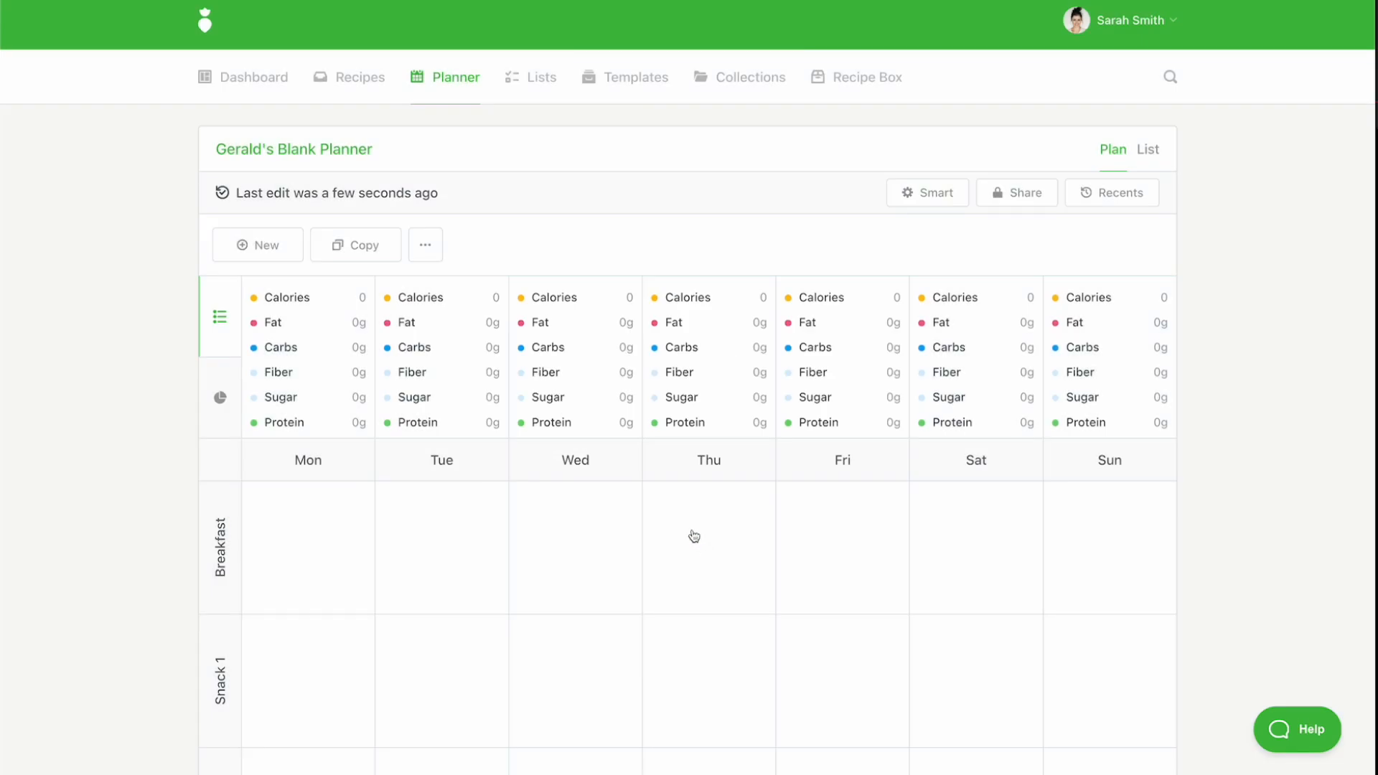
# Turn on link sharing for the client's "Meal Plans & Recipes" collection and enable the Allow Edits and Nutrition Facts permissions
pyautogui.click(713, 93)
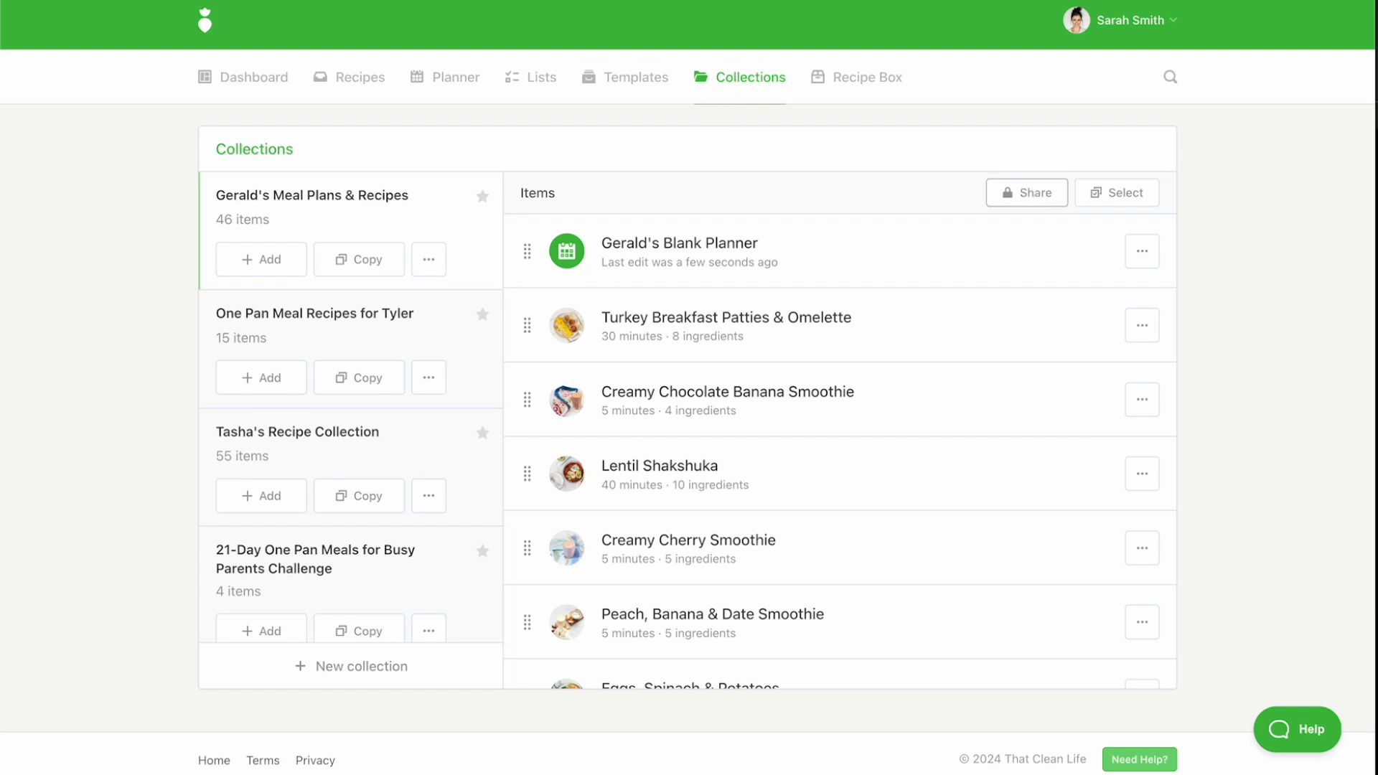
pyautogui.click(1027, 193)
pyautogui.click(828, 203)
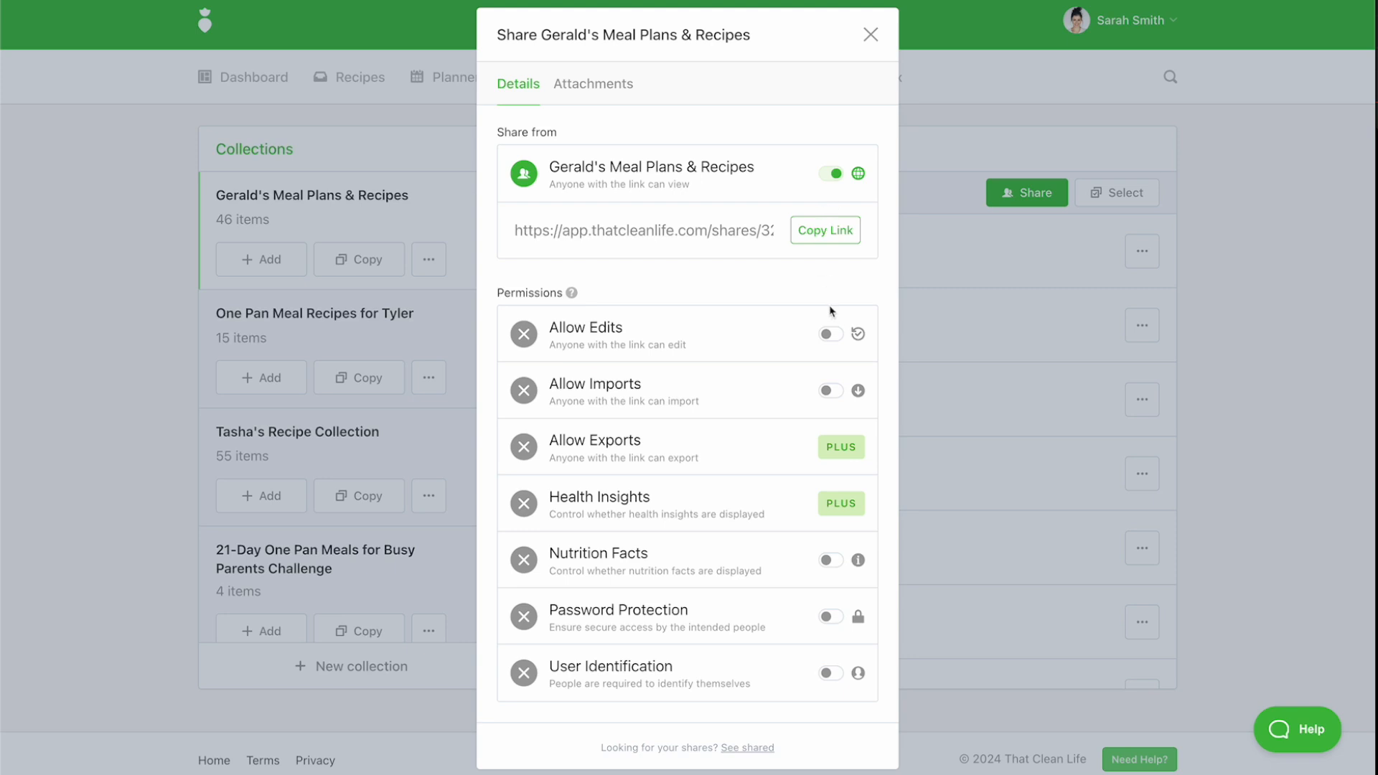
pyautogui.click(829, 336)
pyautogui.click(829, 561)
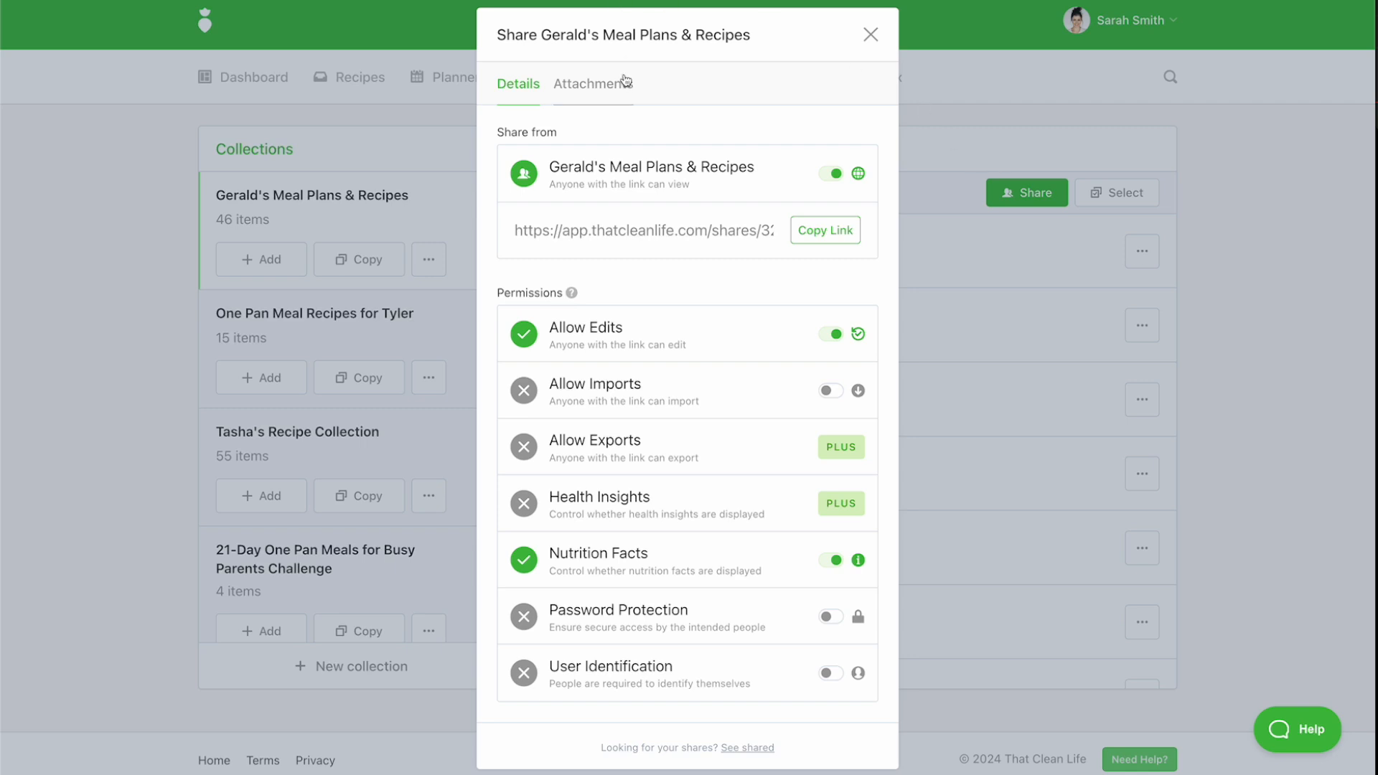
# Start a Rich Text attachment for the shared collection and name it "Instructions"
pyautogui.click(594, 84)
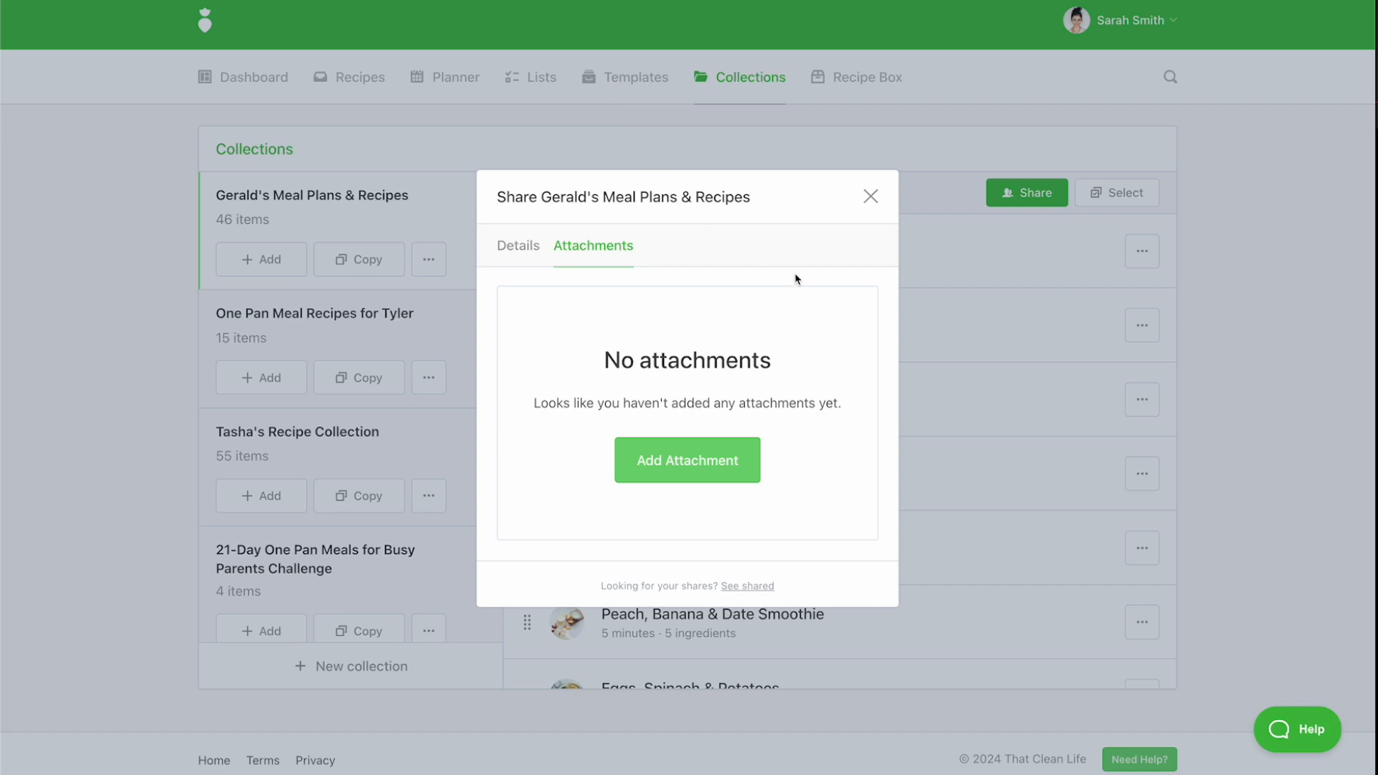
pyautogui.click(675, 471)
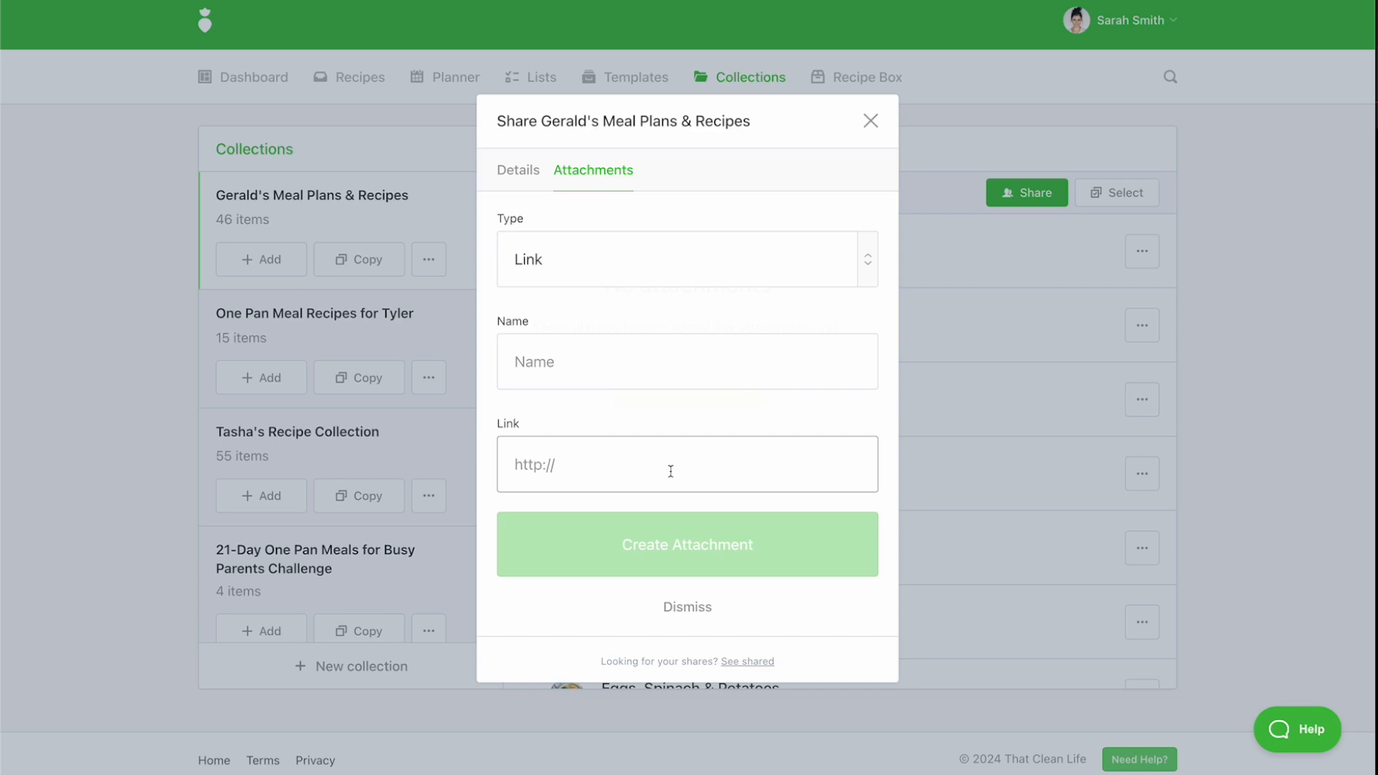
pyautogui.click(566, 286)
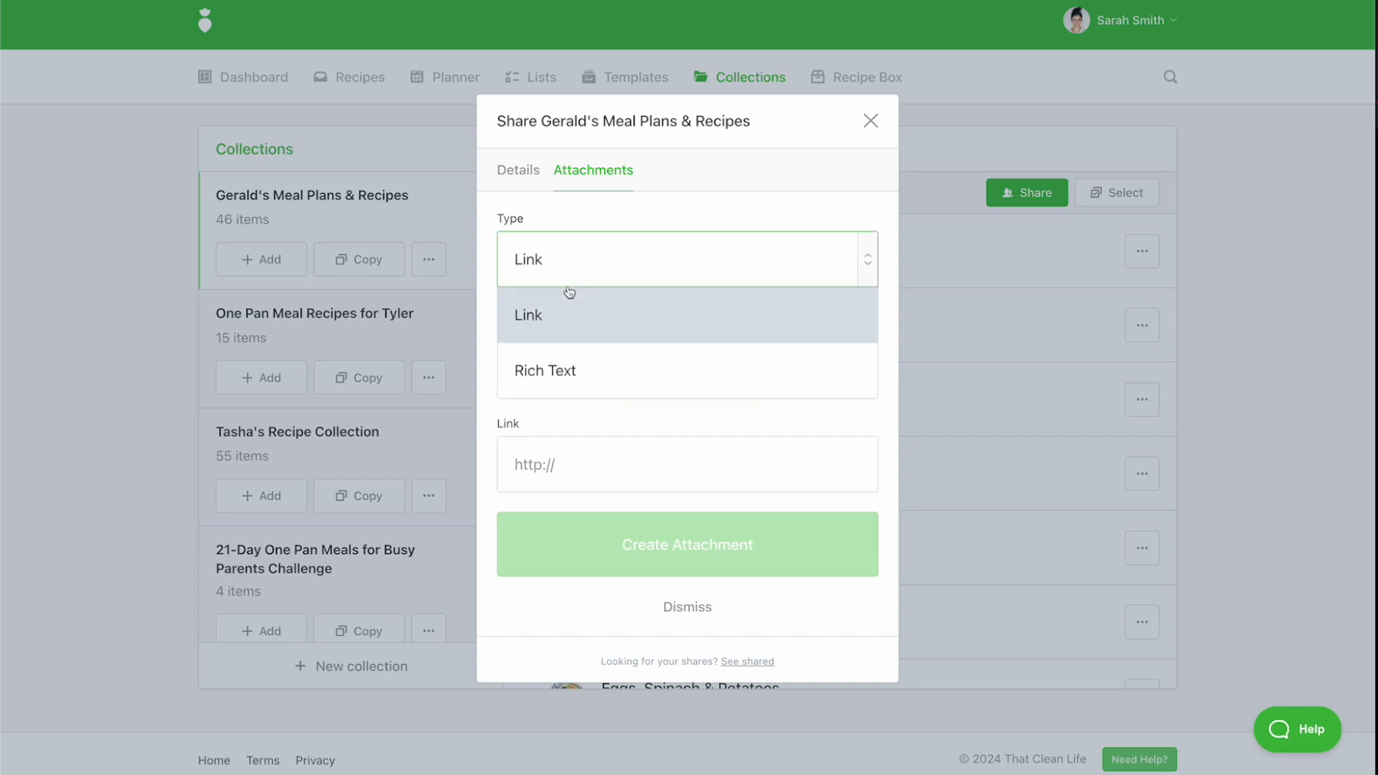
pyautogui.click(580, 370)
pyautogui.click(578, 324)
pyautogui.write('Instructions')
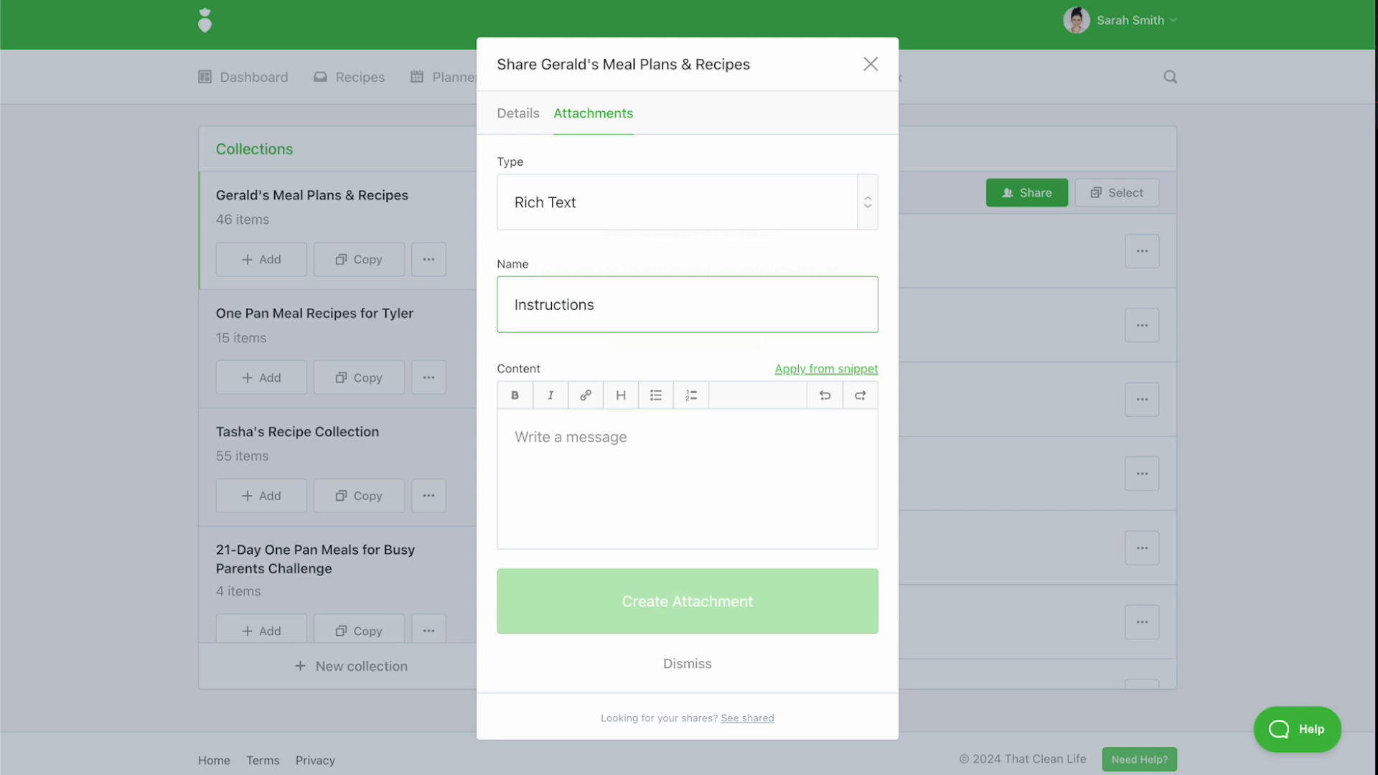
# Fill the attachment's content from the "Meal Planning Guide Introduction" snippet template
pyautogui.click(620, 431)
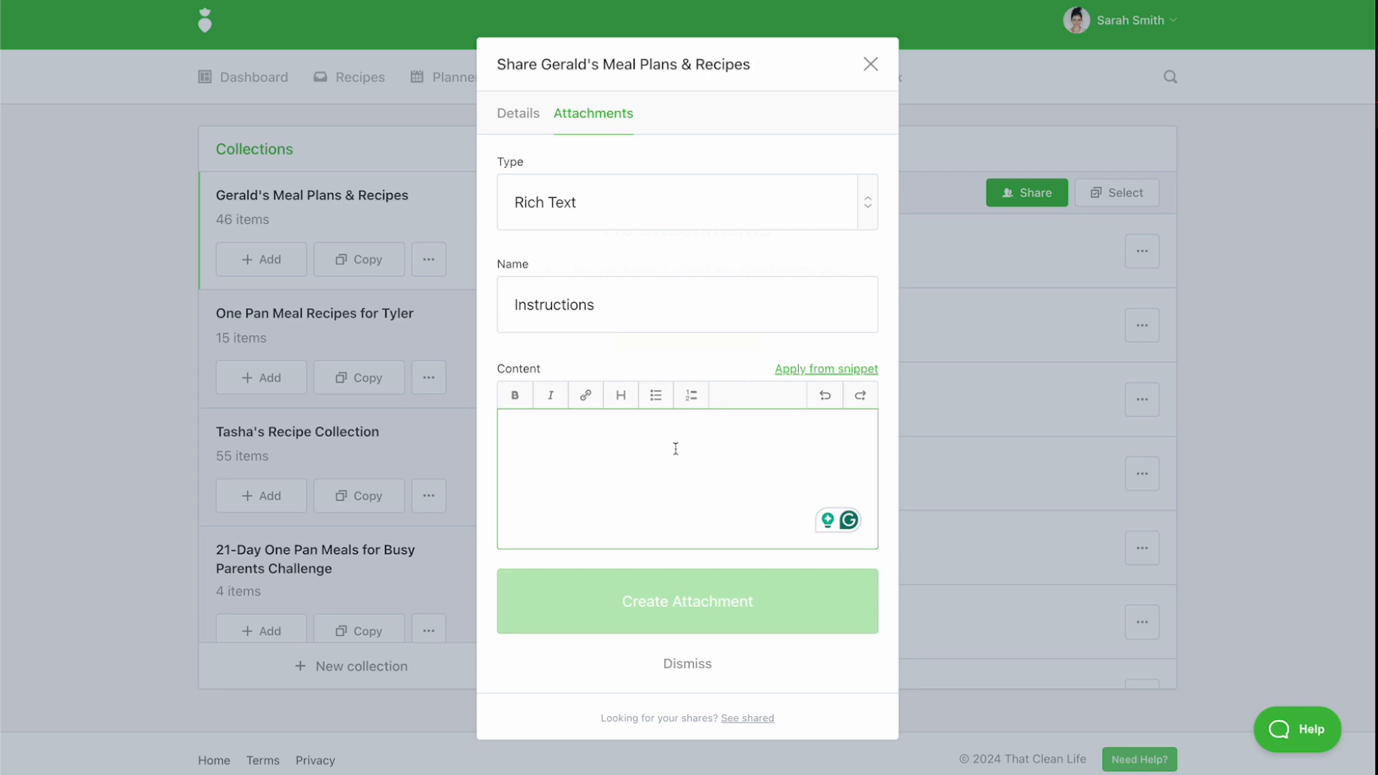
pyautogui.click(789, 381)
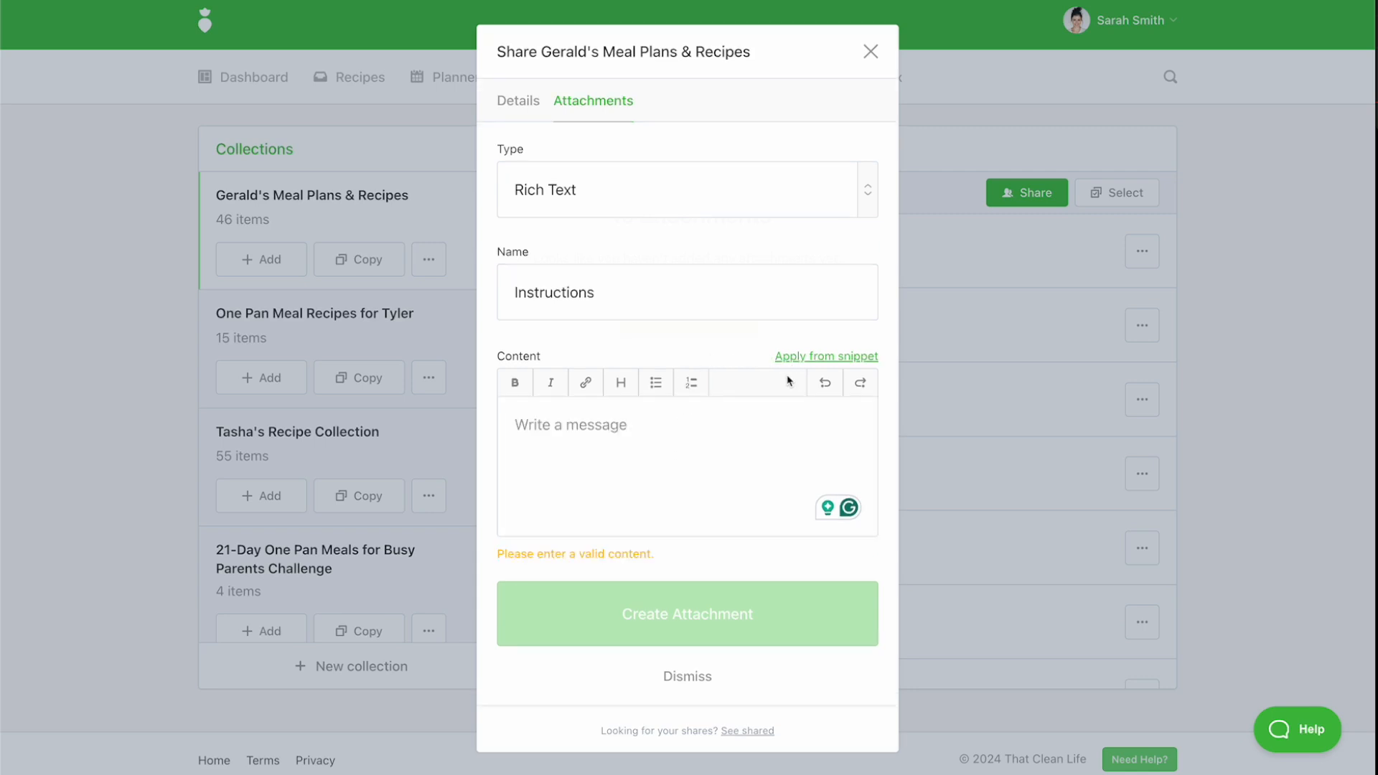
pyautogui.click(804, 357)
pyautogui.click(769, 270)
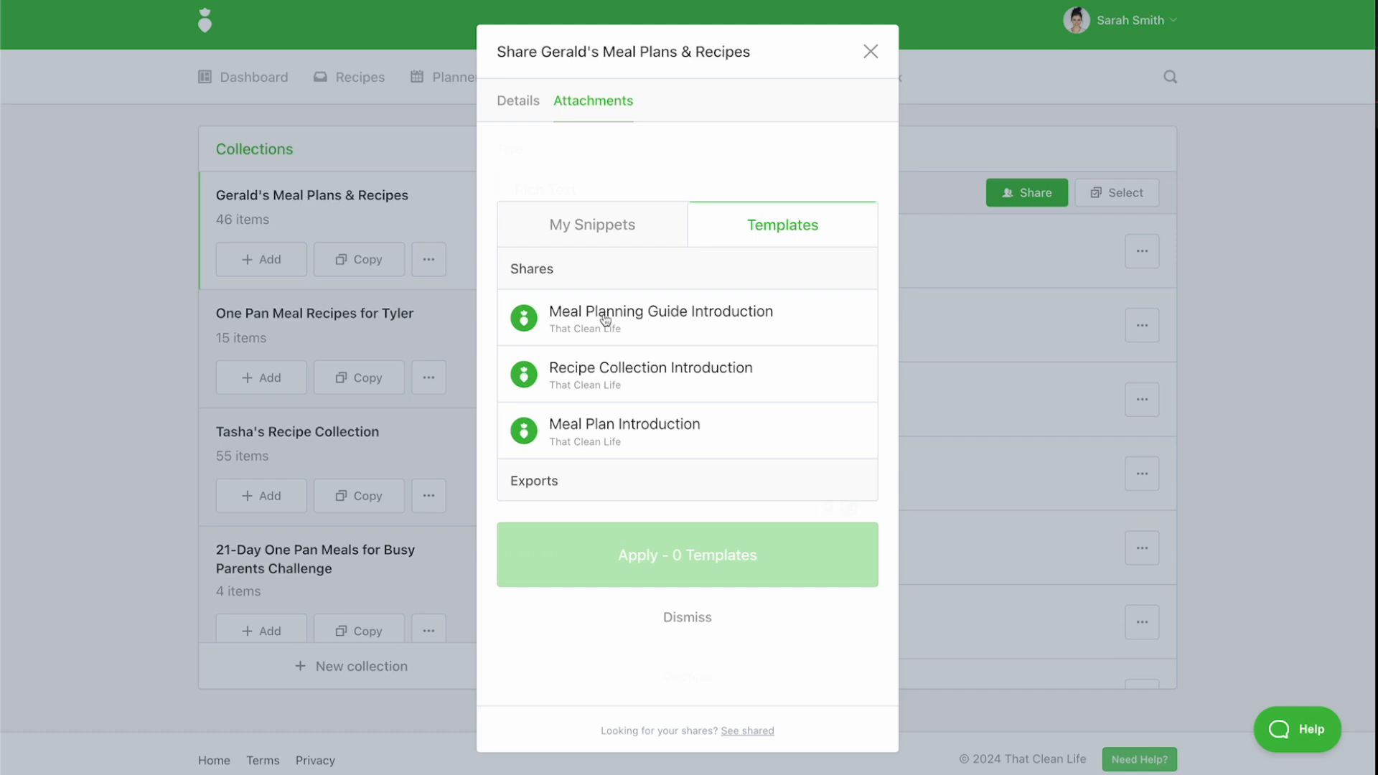
pyautogui.click(685, 321)
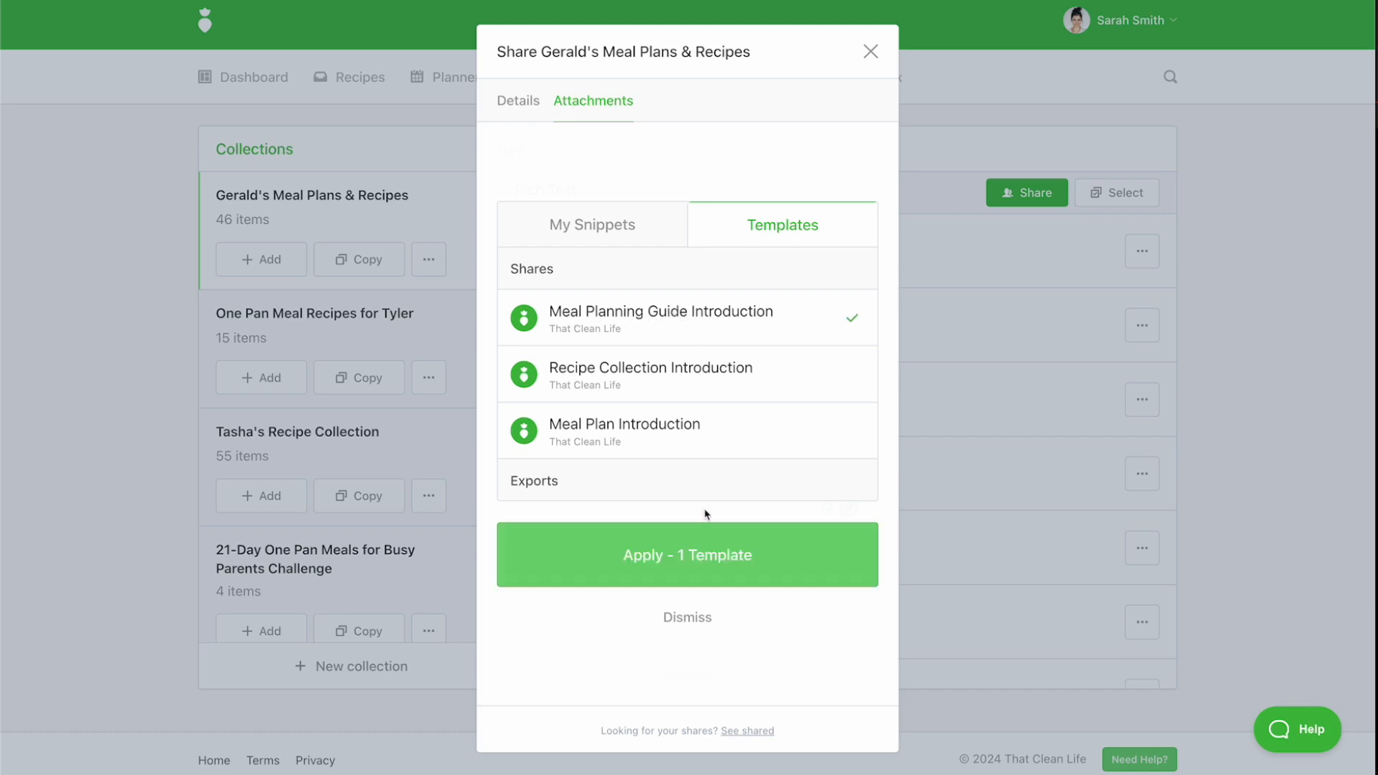
pyautogui.click(718, 550)
# Review the inserted guide text, create the Instructions attachment and pin it
pyautogui.scroll(-10, 700, 532)
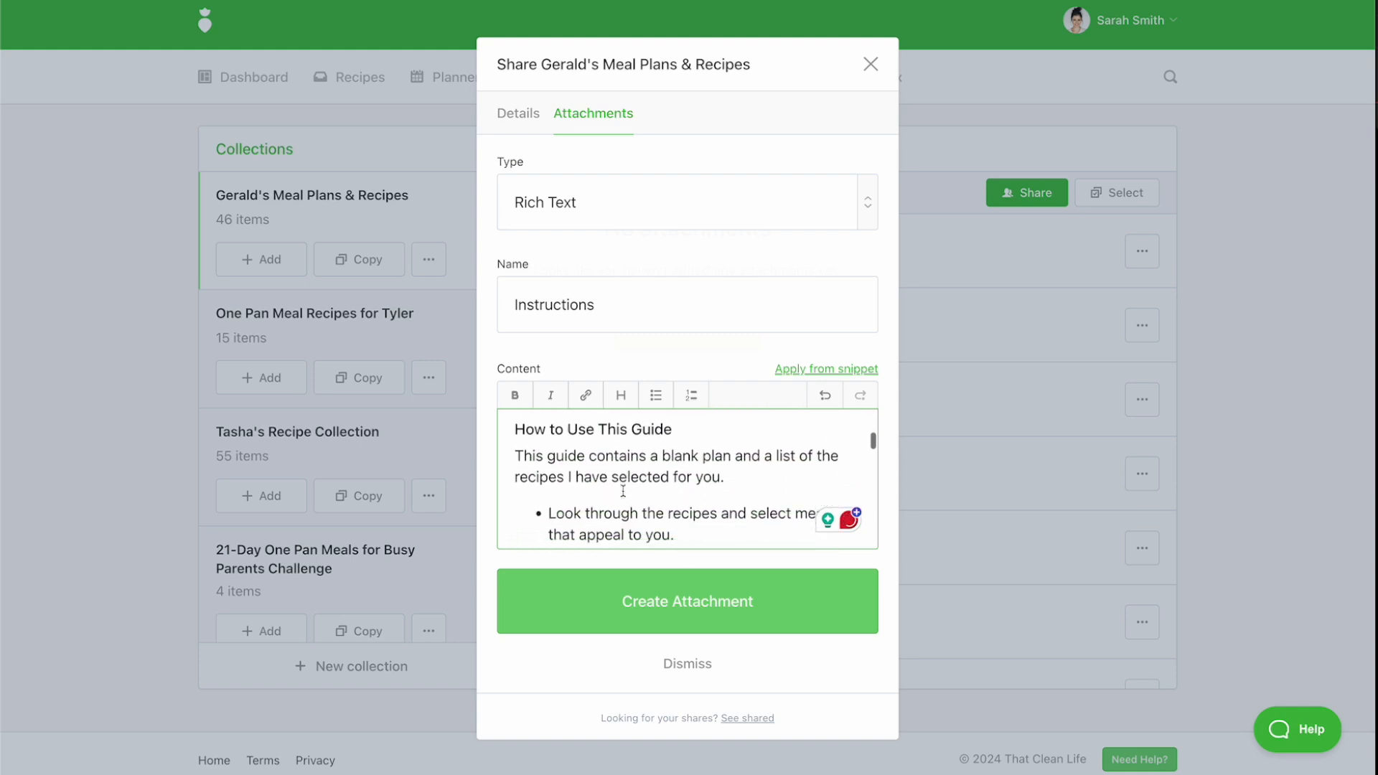
pyautogui.scroll(-5, 623, 492)
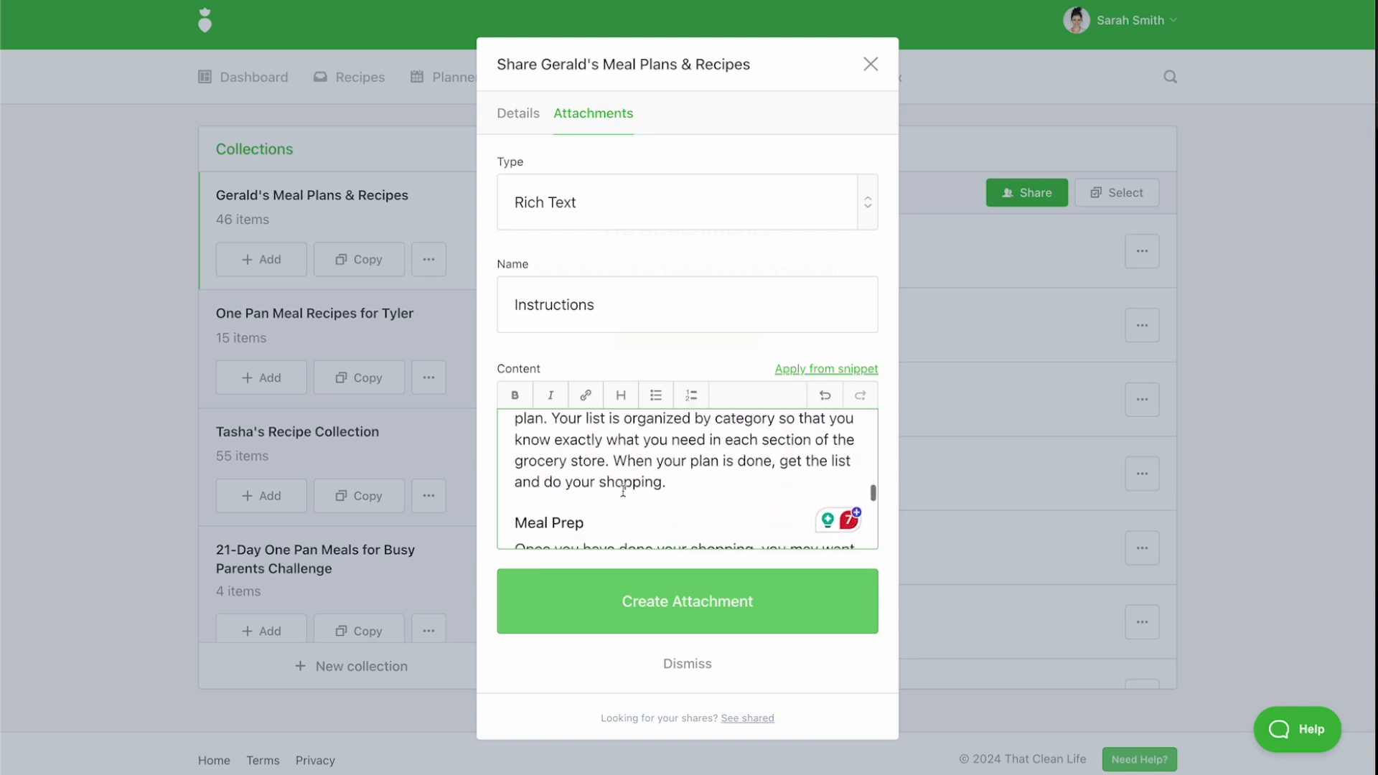
pyautogui.click(687, 603)
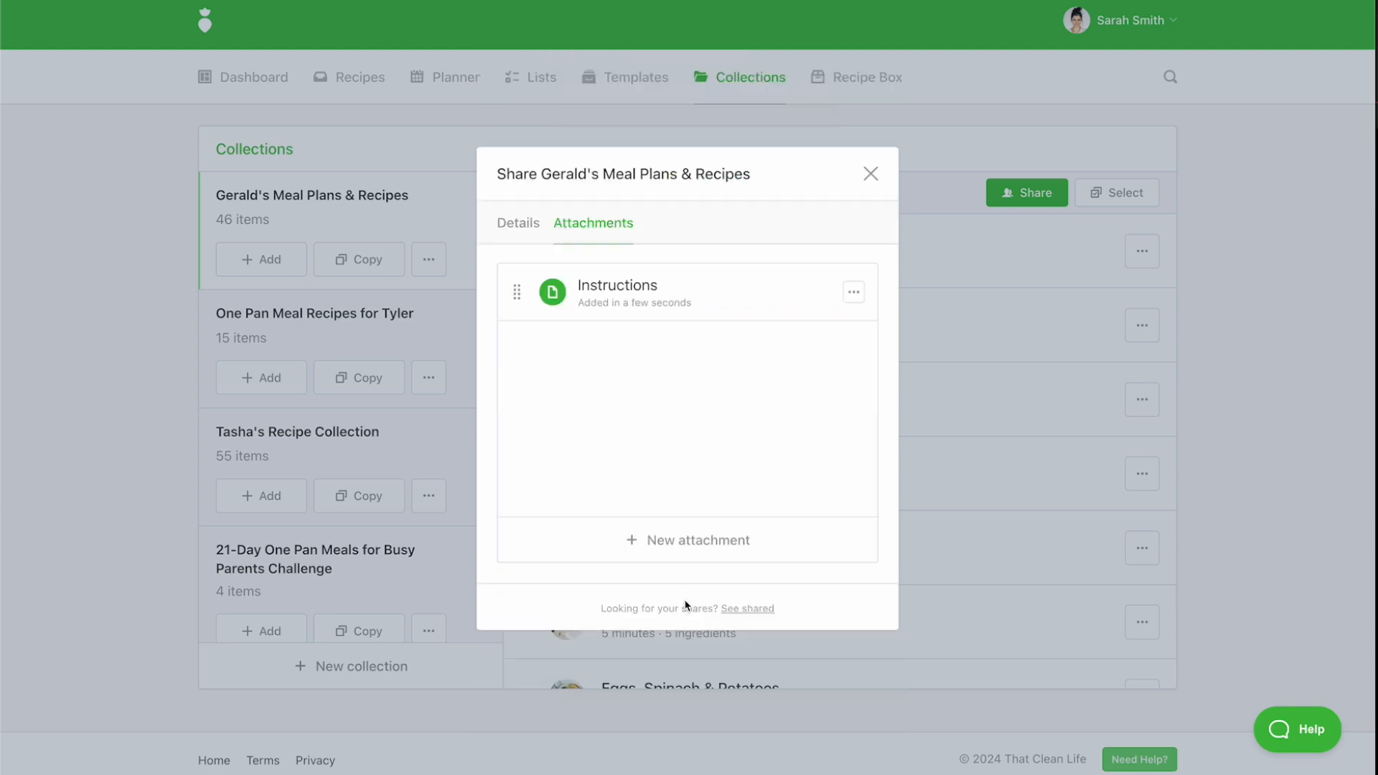
pyautogui.click(853, 292)
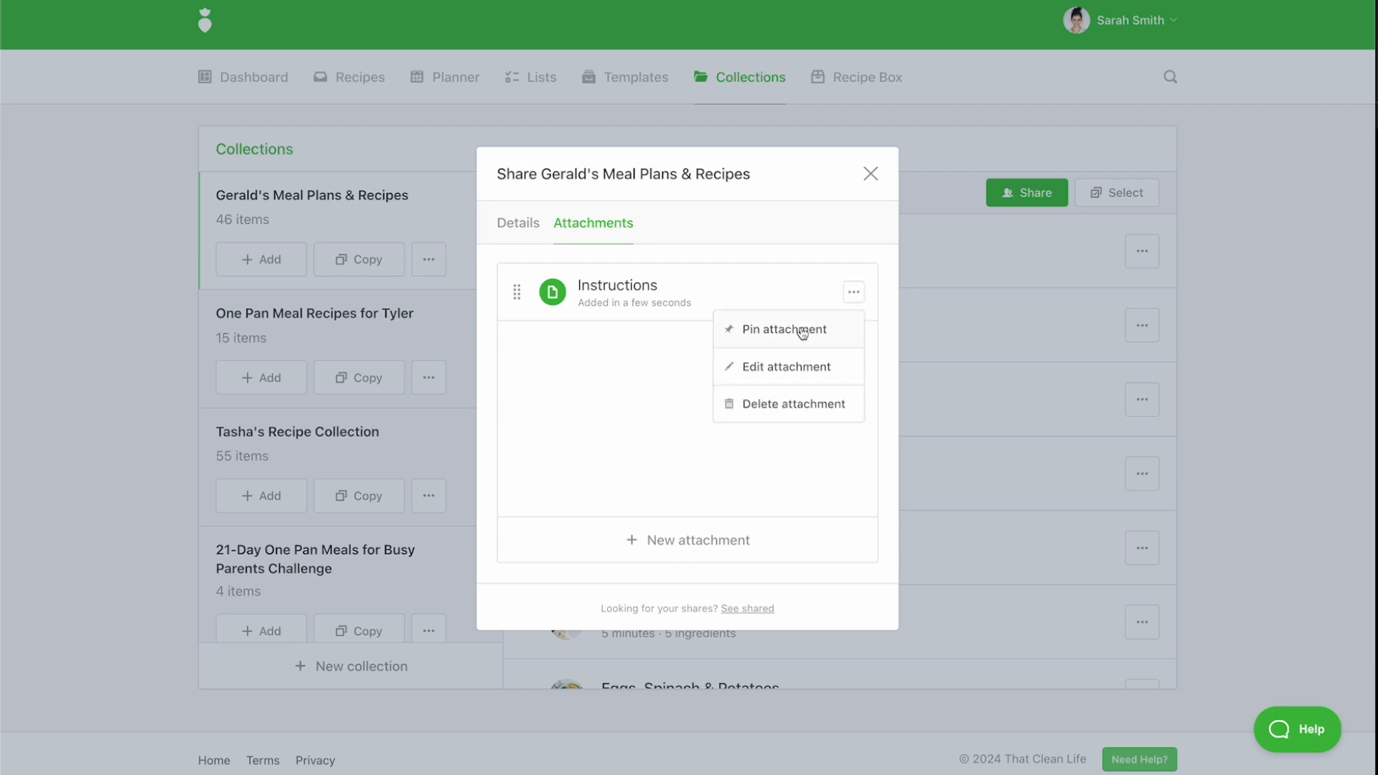
pyautogui.click(802, 331)
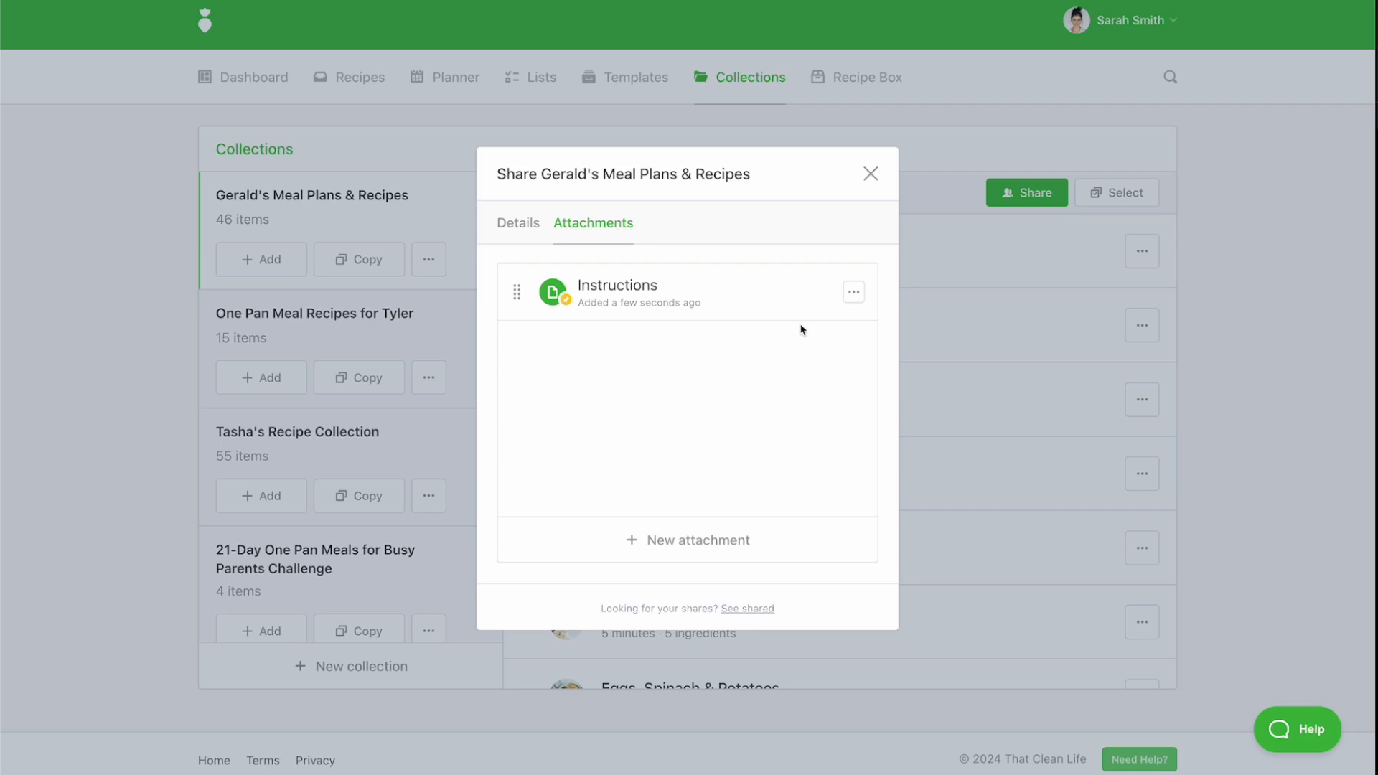
# Create a Link attachment named "Video Tutorial" for the shared collection, using the copied video URL
pyautogui.click(657, 550)
pyautogui.click(554, 374)
pyautogui.write('V')
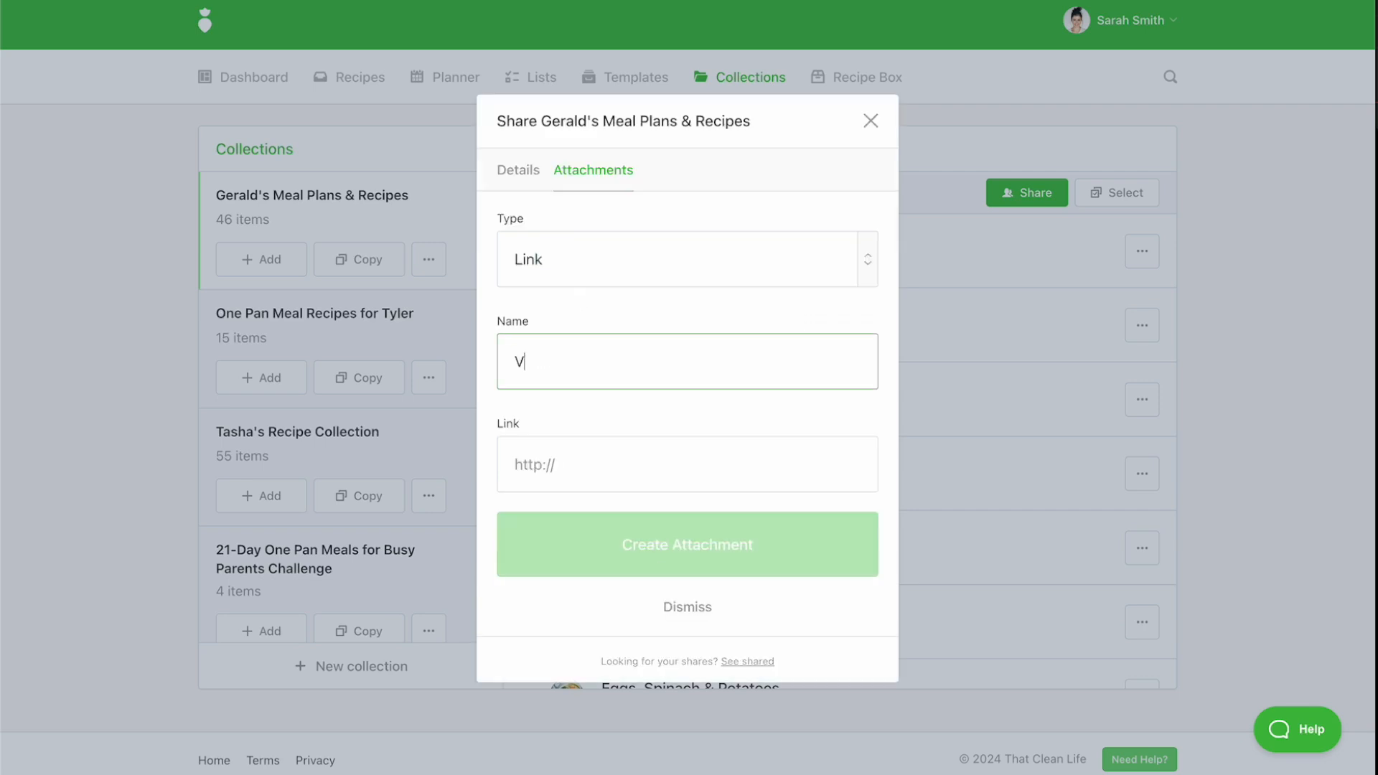
pyautogui.write('ideo Tutorials')
pyautogui.press('BackSpace')
pyautogui.click(563, 448)
pyautogui.hotkey('ctrl', 'v')
pyautogui.click(621, 540)
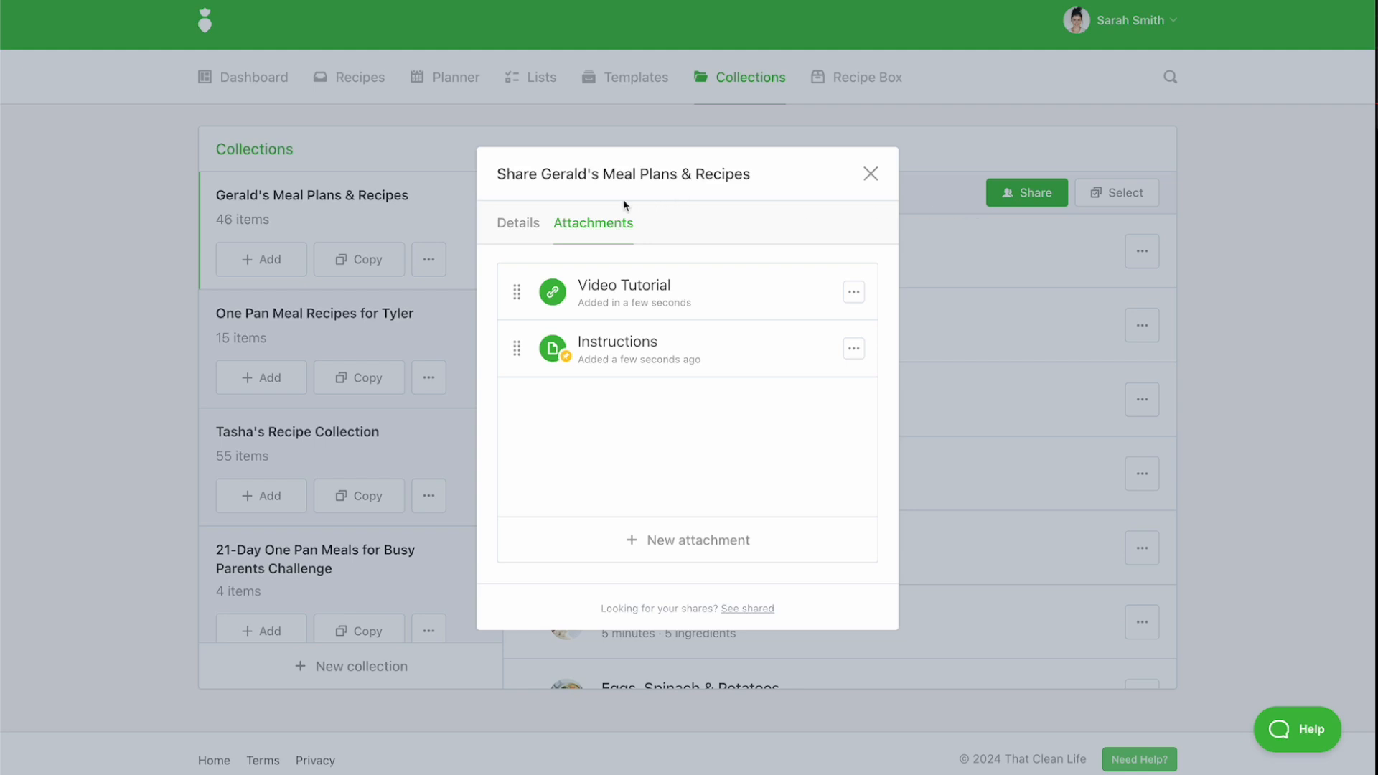
# Copy the collection's share link, open it in a new browser tab, and read and dismiss the pinned instructions
pyautogui.click(525, 225)
pyautogui.click(844, 230)
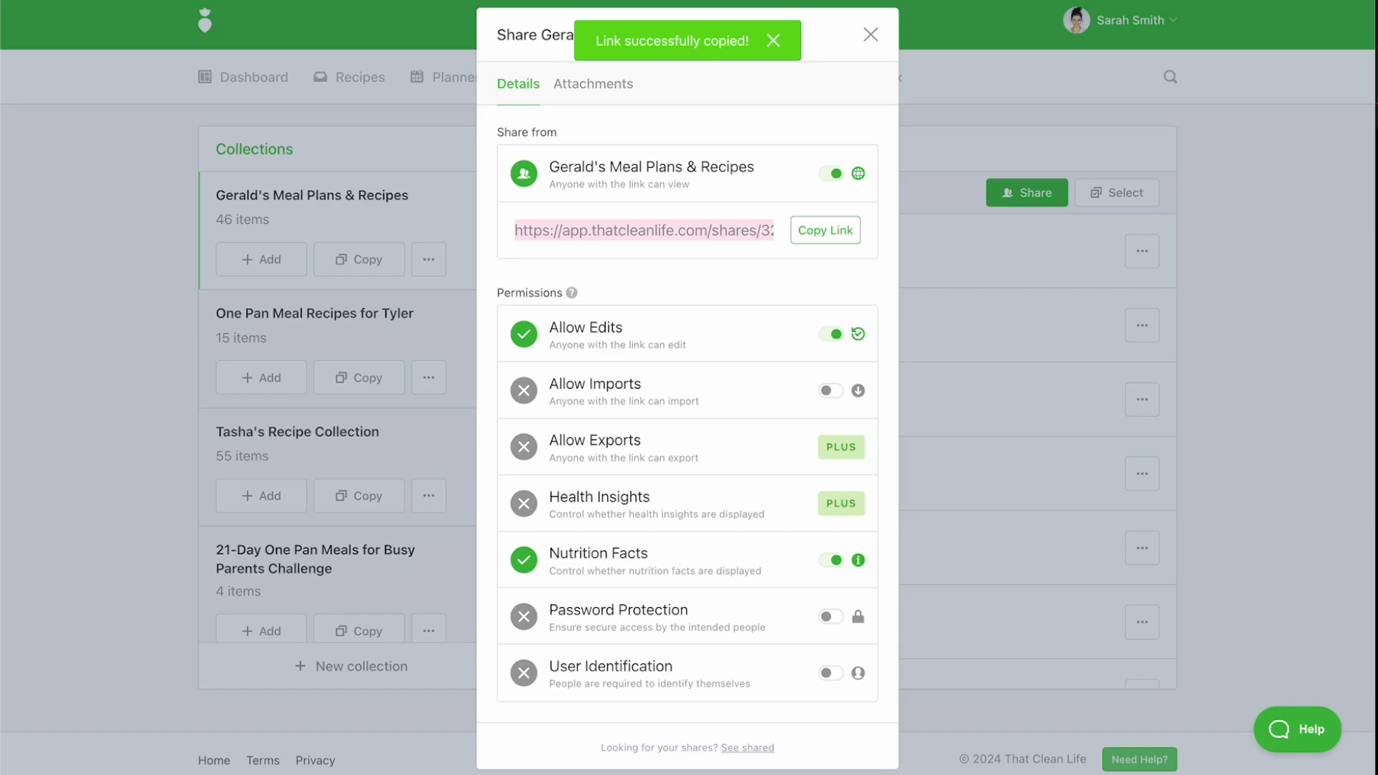
pyautogui.hotkey('ctrl', 't')
pyautogui.hotkey('ctrl', 'v')
pyautogui.press('Return')
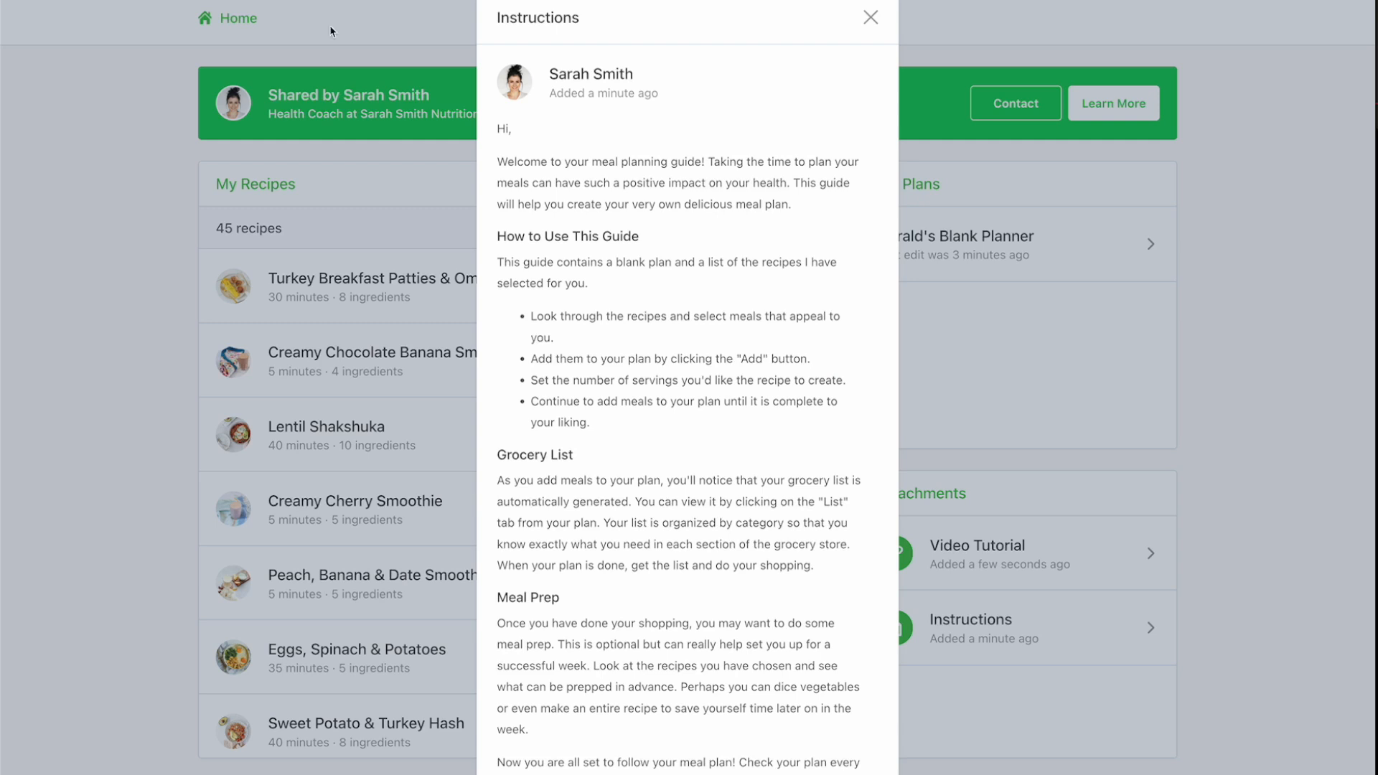
pyautogui.scroll(-2, 612, 330)
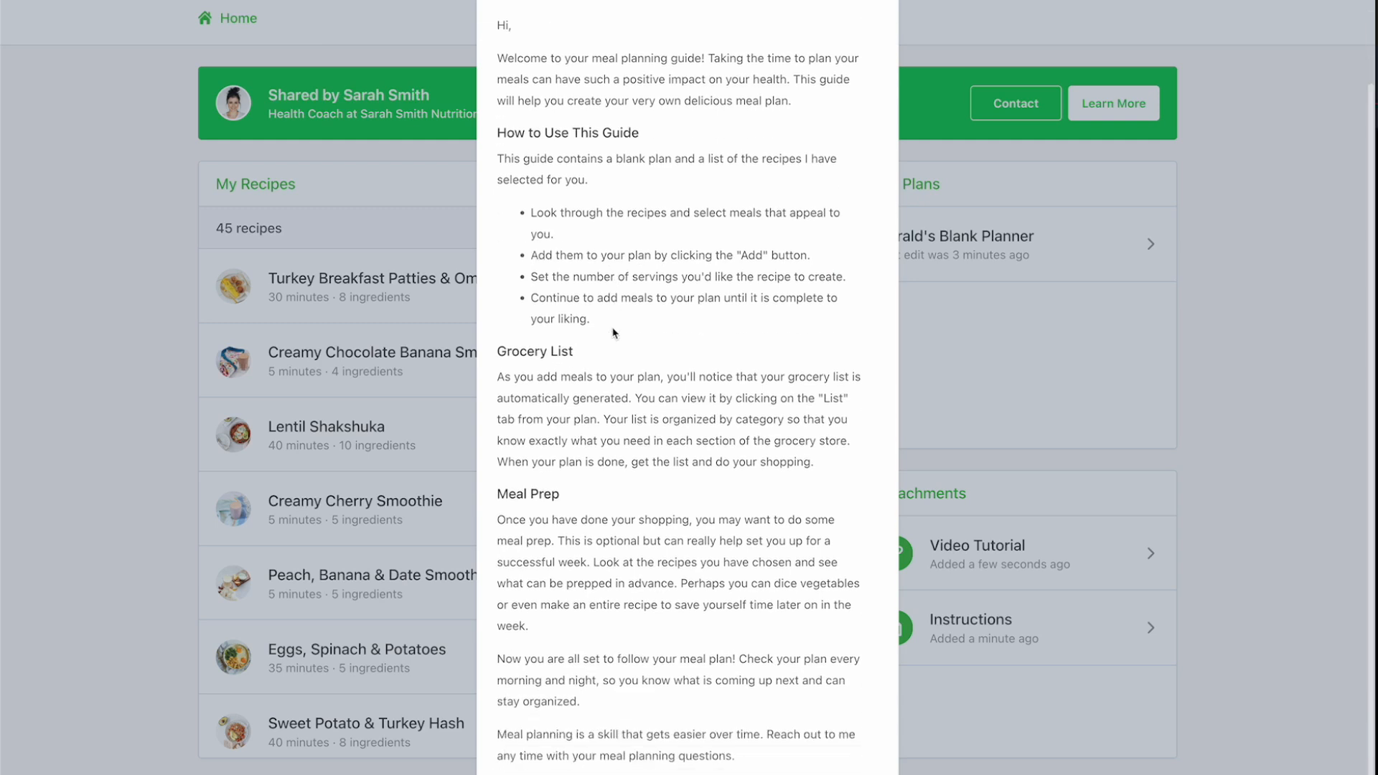
pyautogui.click(1003, 345)
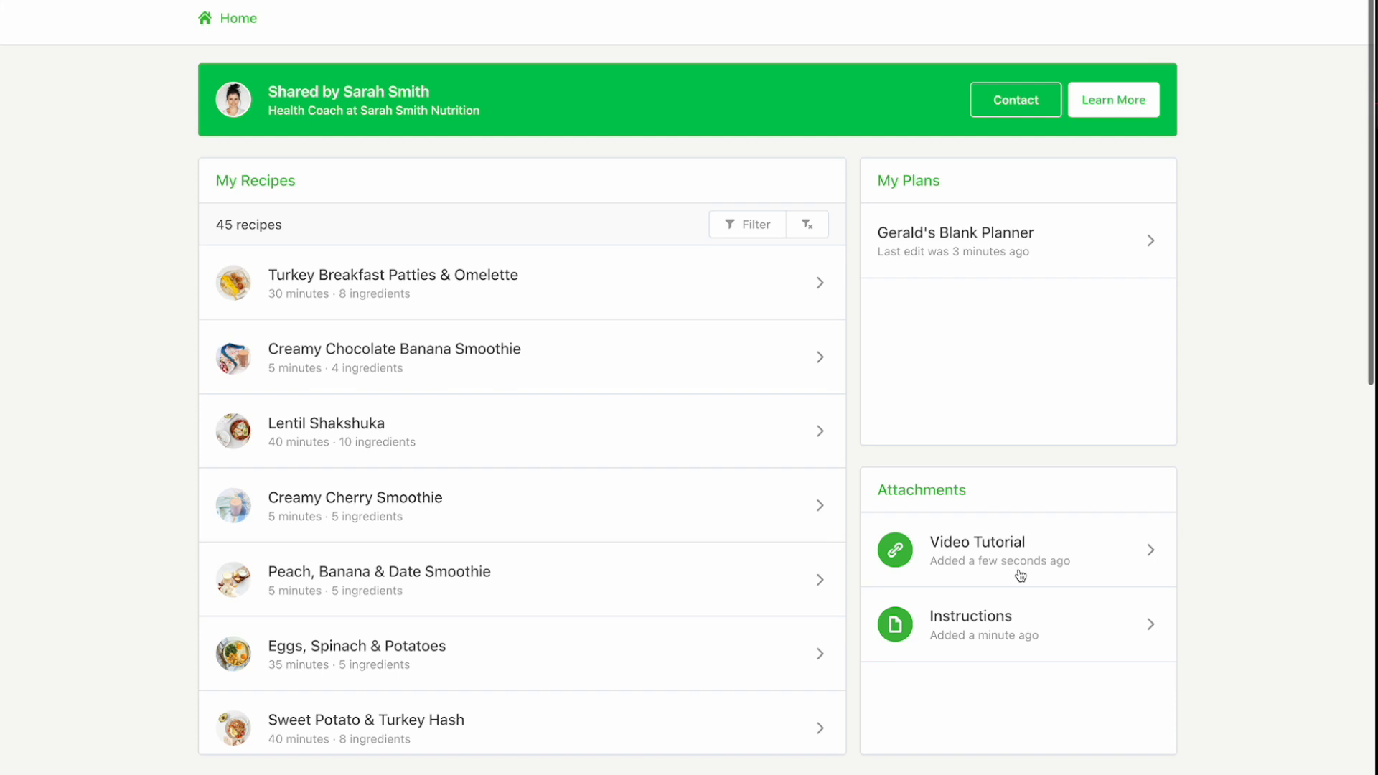
# Add Turkey Breakfast Patties & Omelette with 4 servings to Monday's breakfast in the client's blank planner from the shared view
pyautogui.scroll(-5, 309, 448)
pyautogui.scroll(5, 344, 449)
pyautogui.click(1001, 255)
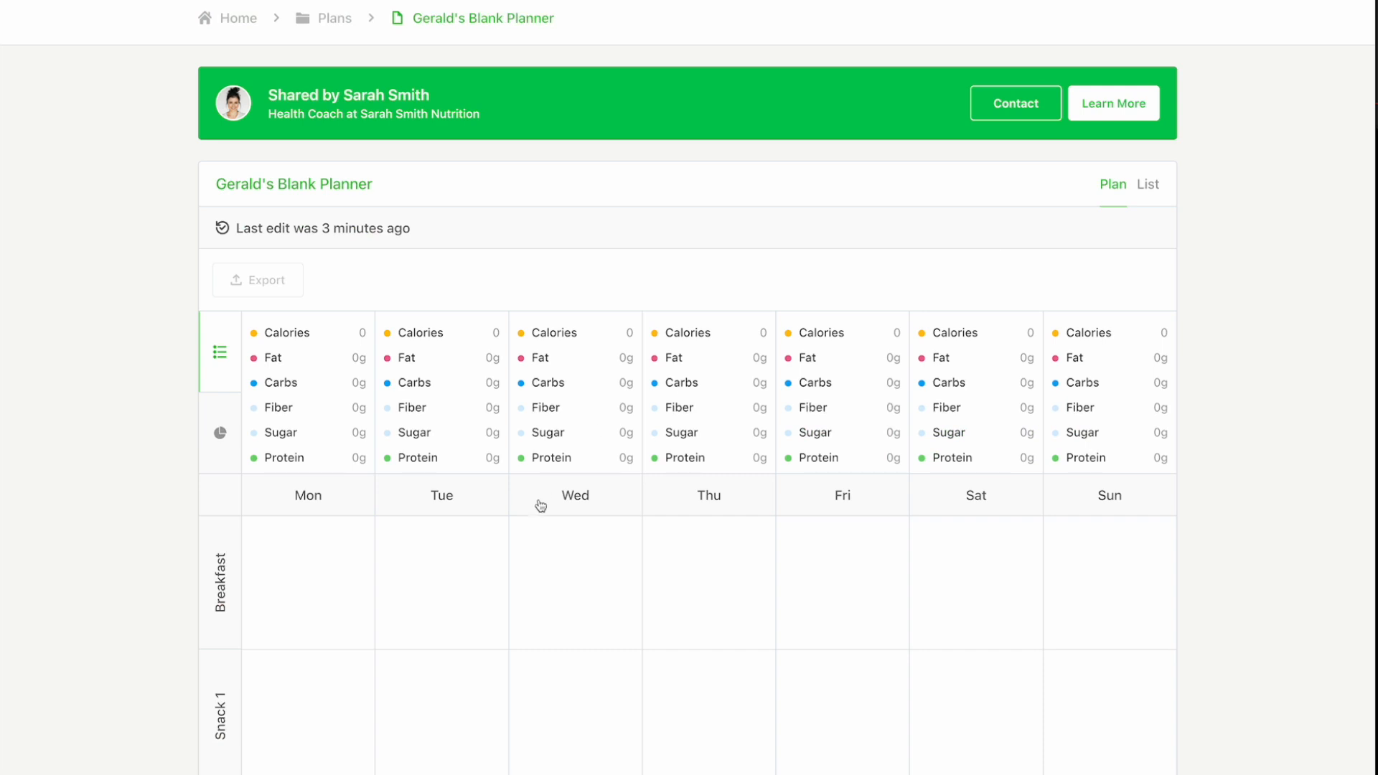
pyautogui.scroll(-3, 531, 532)
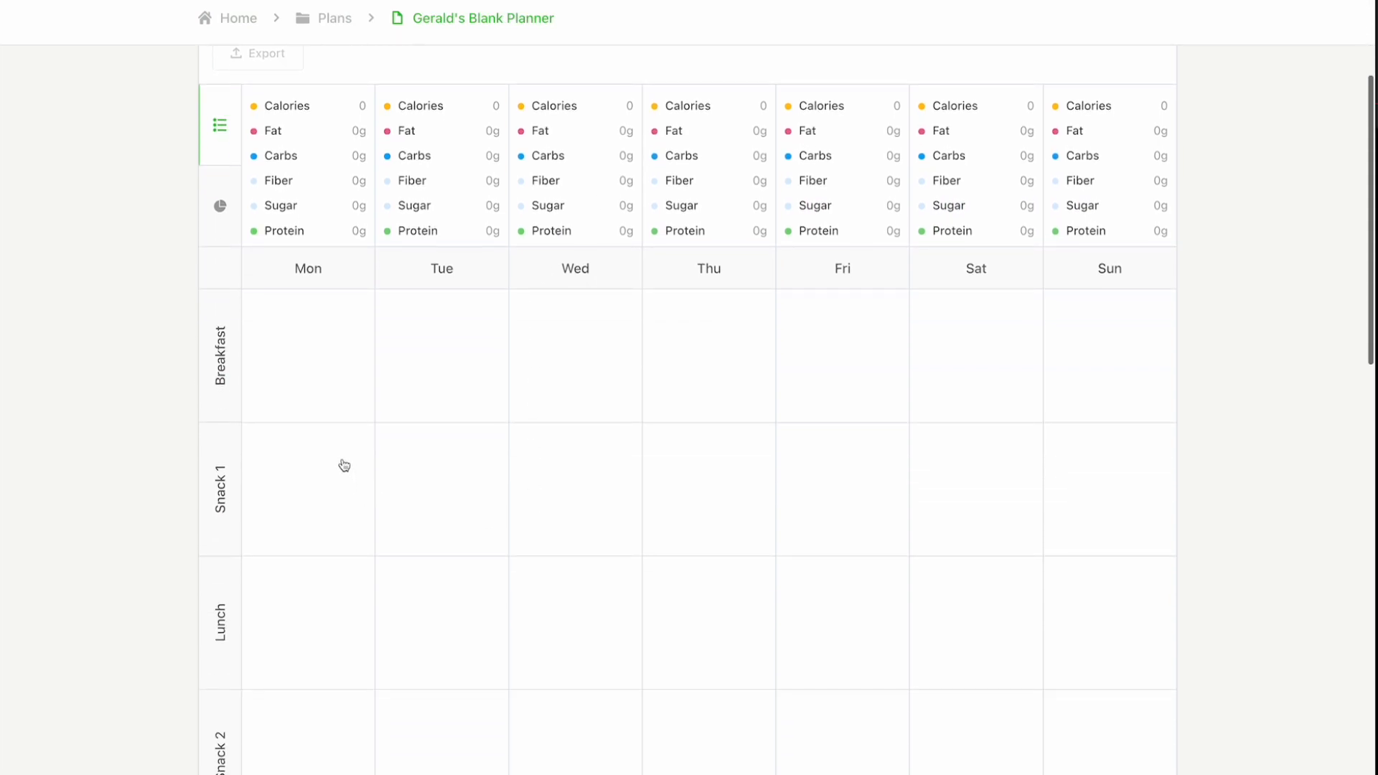
pyautogui.click(323, 397)
pyautogui.click(670, 316)
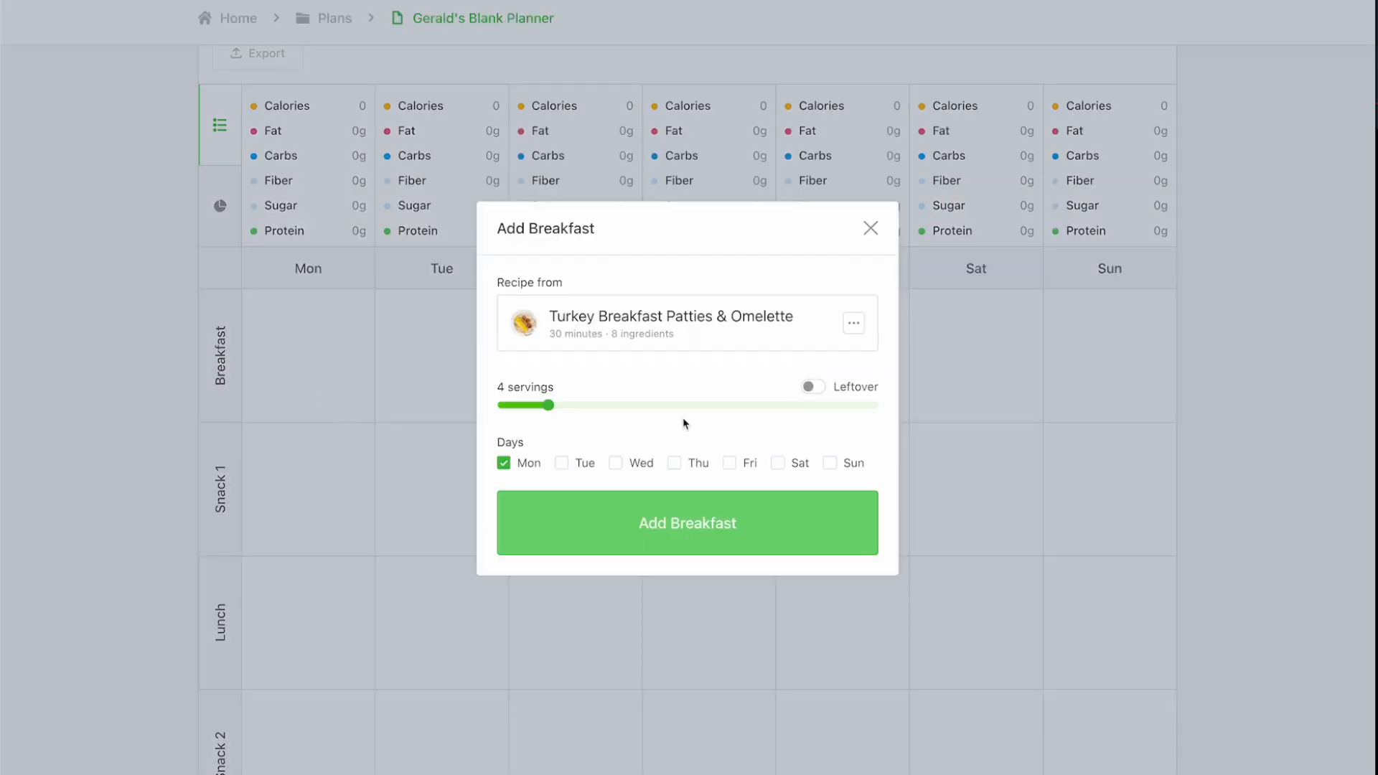
pyautogui.click(771, 525)
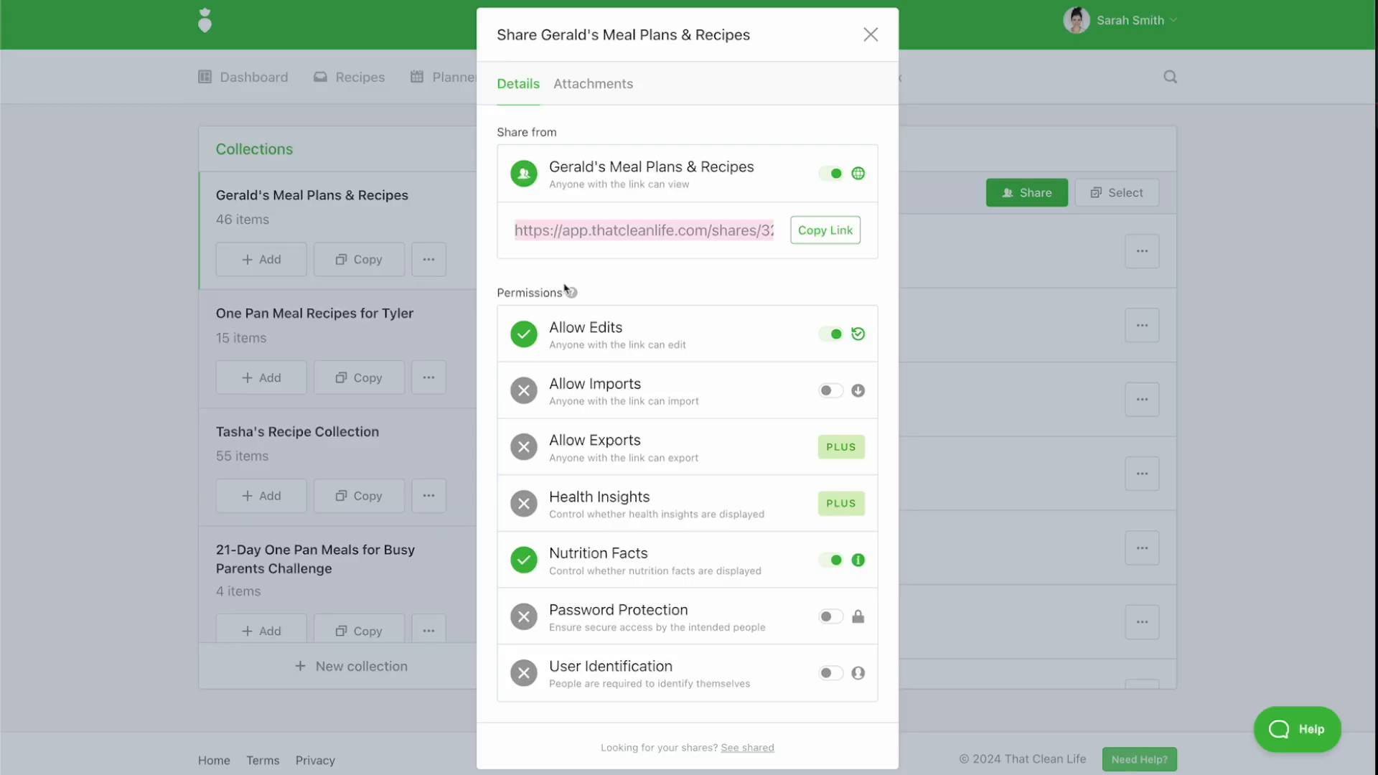
# Return to the coach's account, inspect the Monday breakfast in the client's blank planner, and go back to the collections
pyautogui.click(1007, 284)
pyautogui.click(1142, 251)
pyautogui.click(1072, 298)
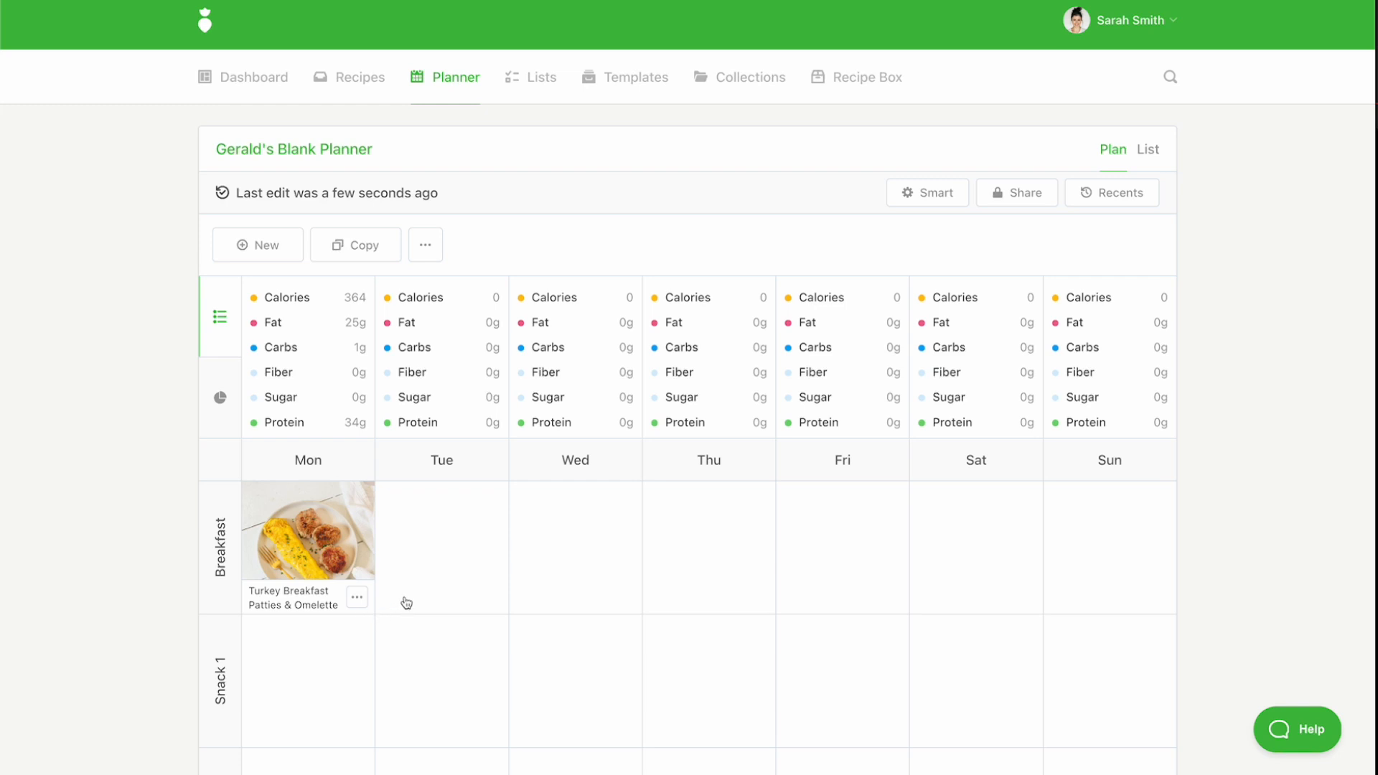
pyautogui.click(368, 544)
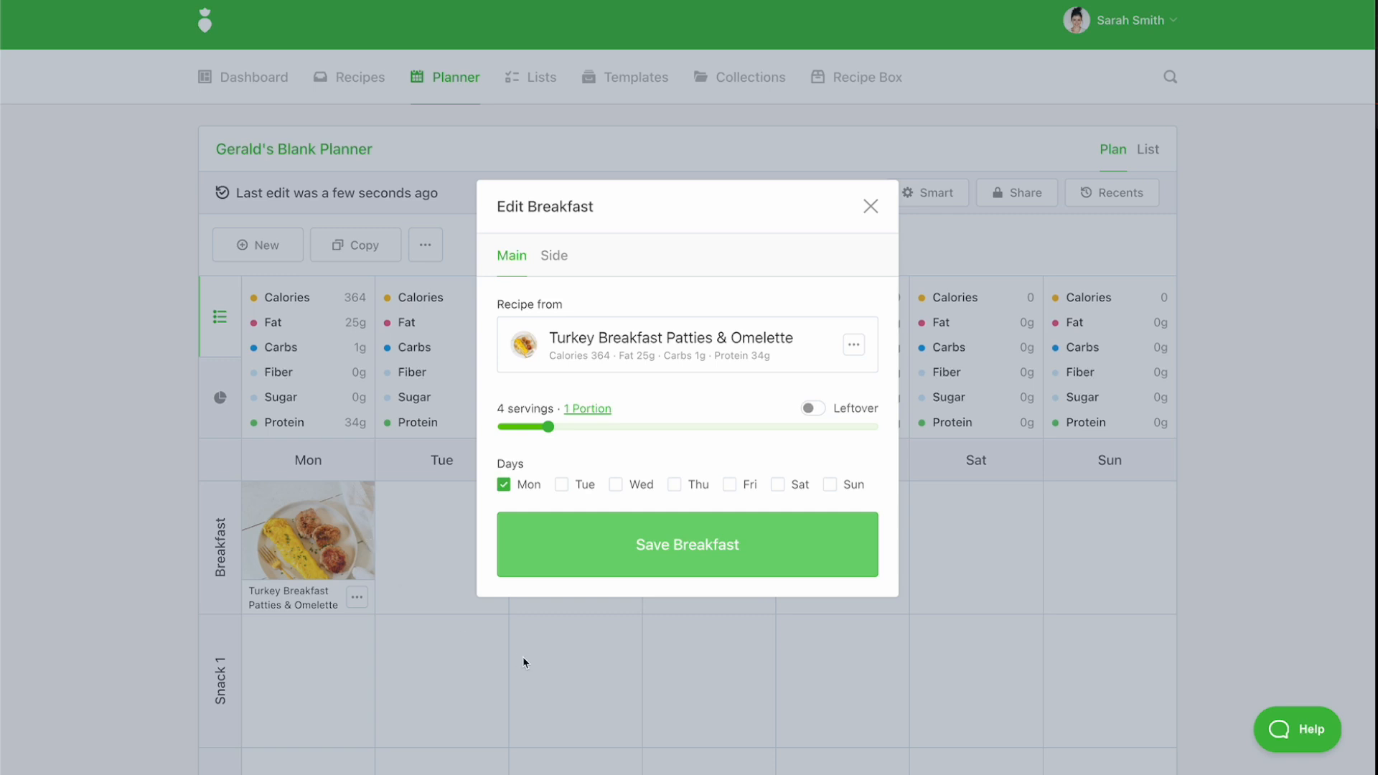
pyautogui.click(790, 680)
pyautogui.click(761, 78)
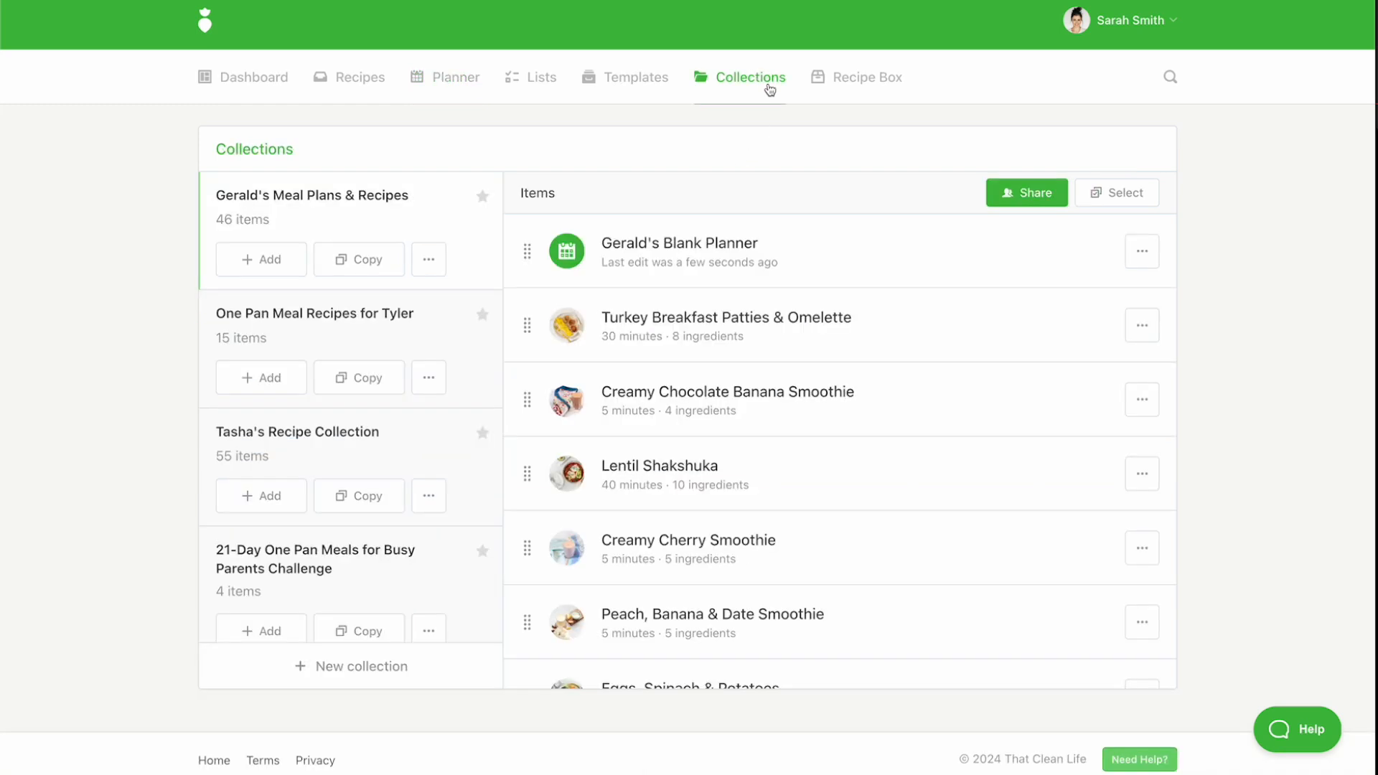